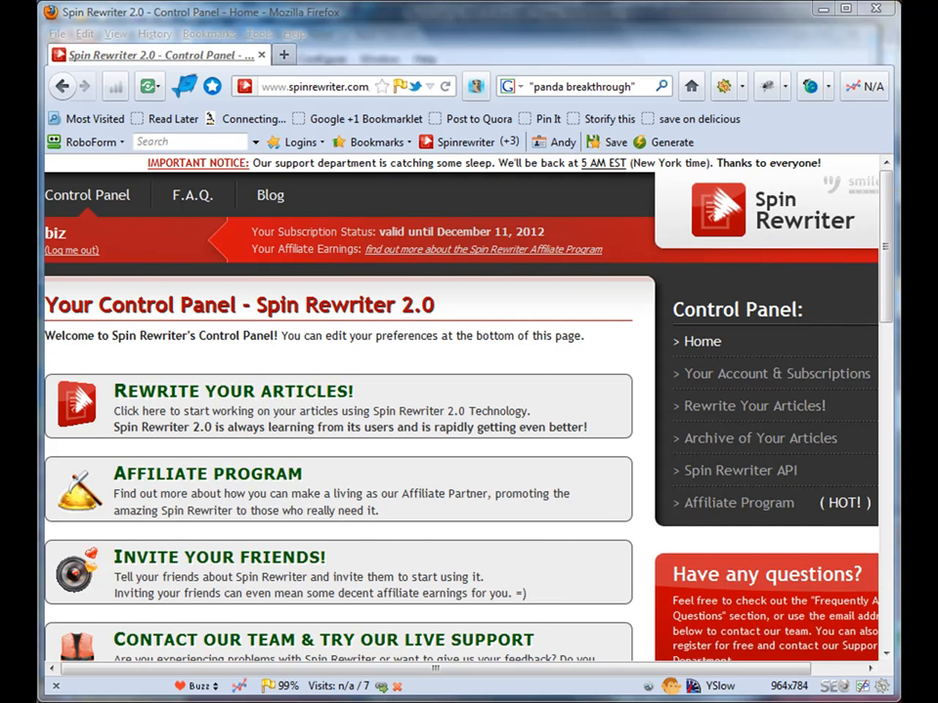
Switch to TextPad and check the word count of the back pain article in its document properties.
{"action": "key", "text": "alt+Tab"}
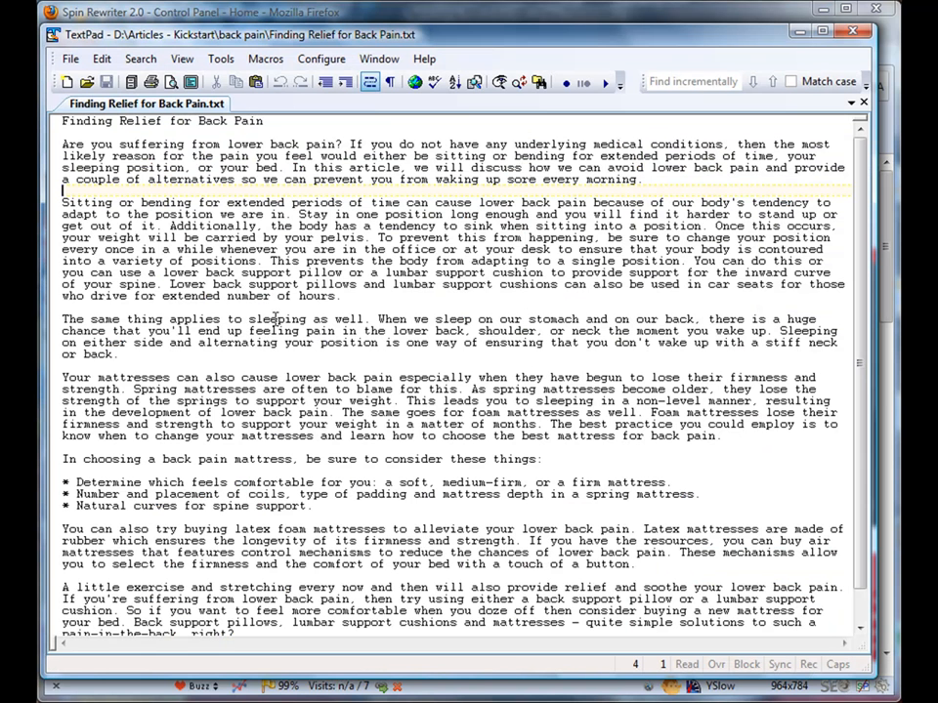
{"action": "scroll", "coordinate": [389, 447], "scroll_direction": "down", "scroll_amount": 6}
{"action": "scroll", "coordinate": [383, 440], "scroll_direction": "up", "scroll_amount": 6}
{"action": "left_click", "coordinate": [220, 59]}
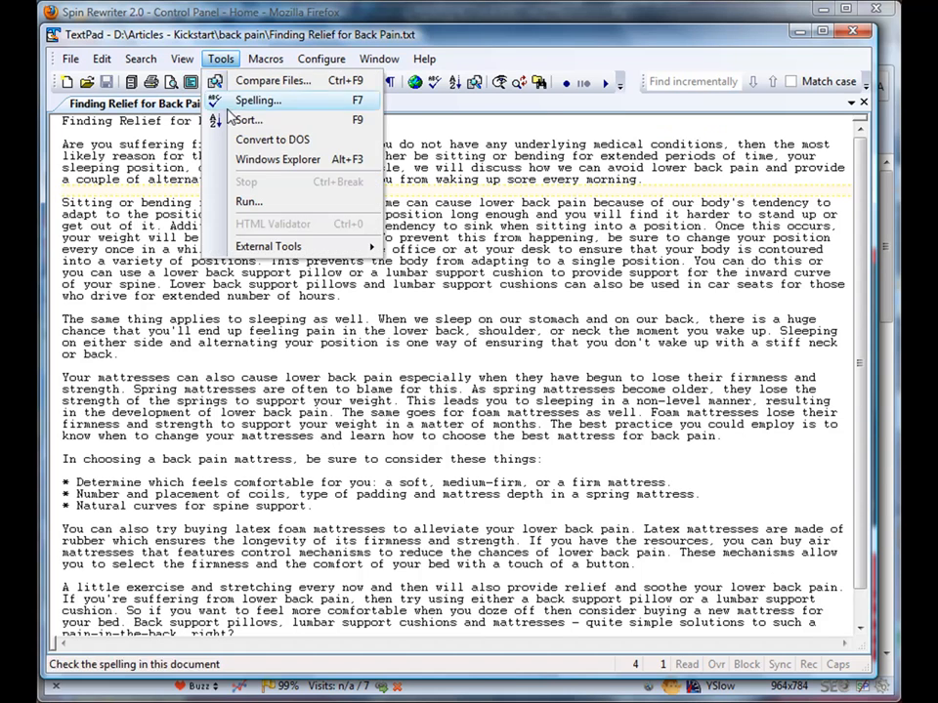
{"action": "mouse_move", "coordinate": [184, 62]}
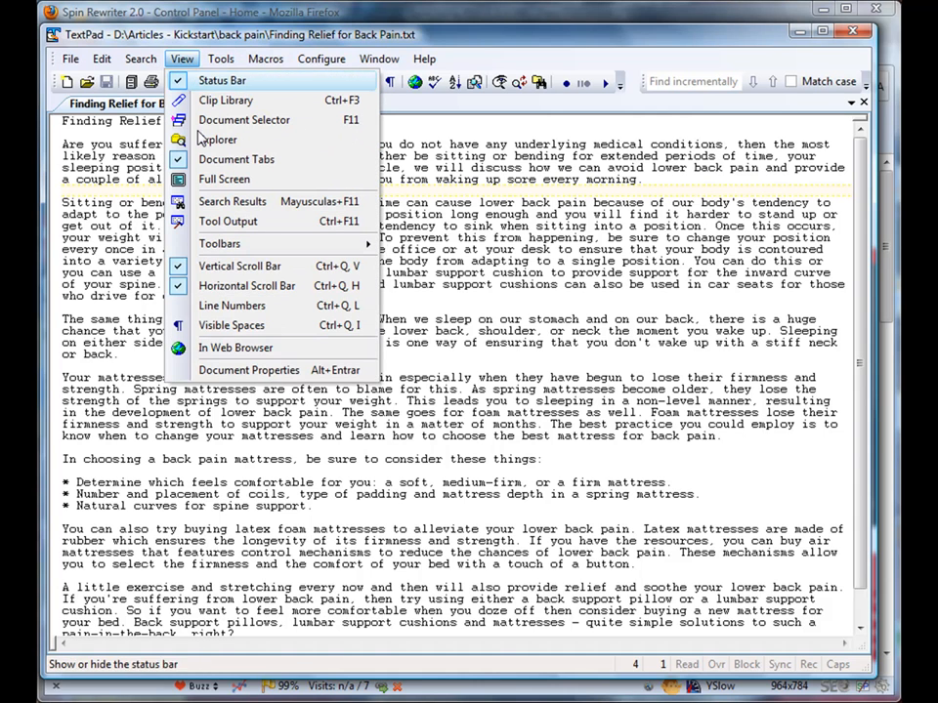
{"action": "left_click", "coordinate": [244, 370]}
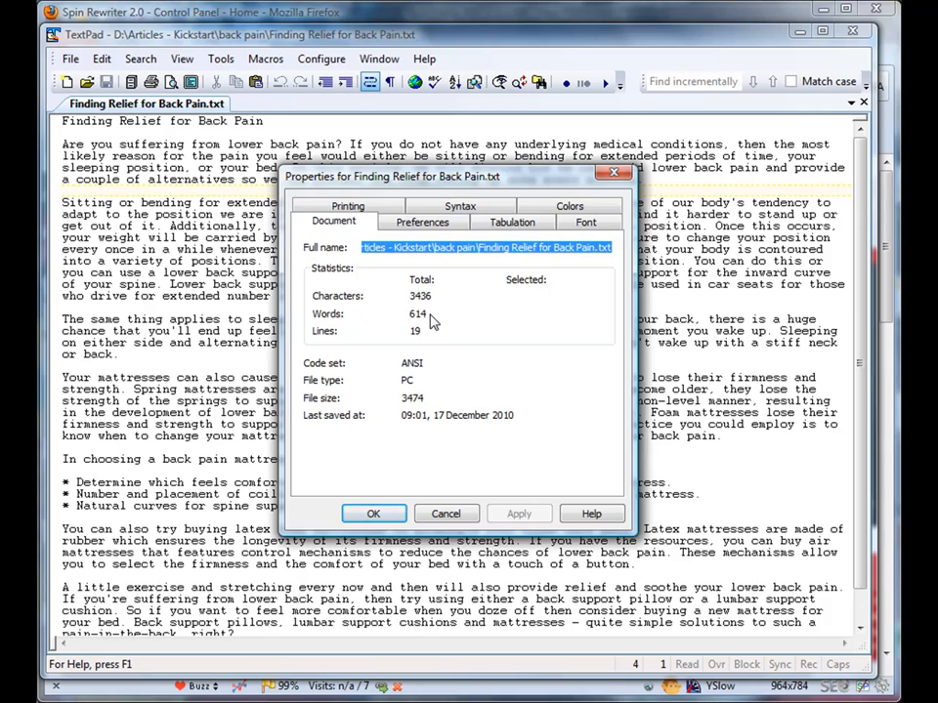
{"action": "left_click", "coordinate": [372, 513]}
Copy the entire back pain article, switch back to Firefox, and open Spin Rewriter's page for rewriting articles.
{"action": "left_click", "coordinate": [315, 389]}
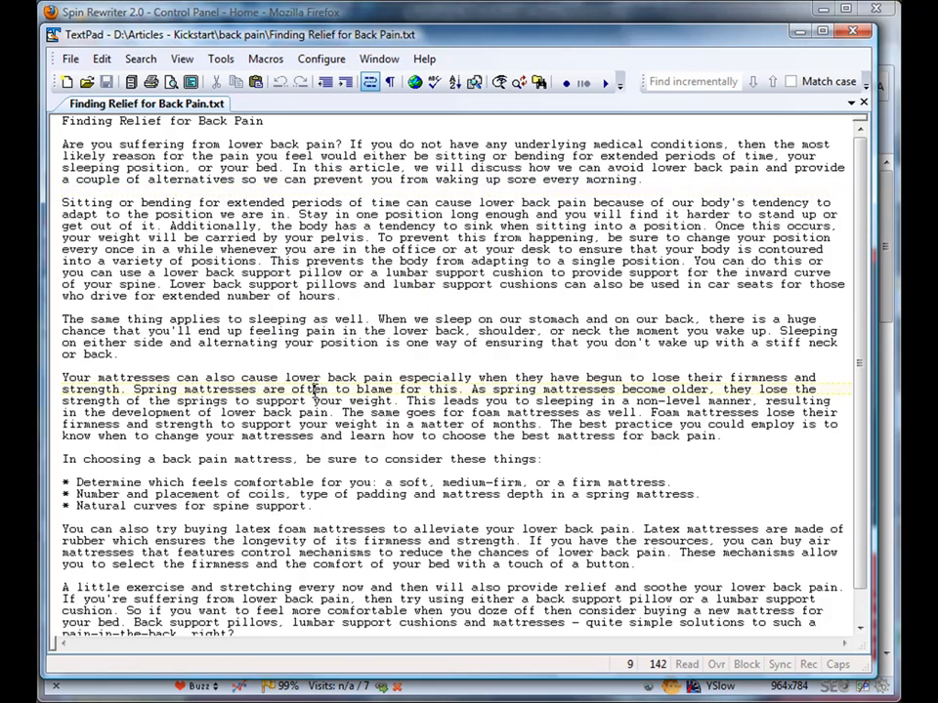
{"action": "key", "text": "ctrl+a"}
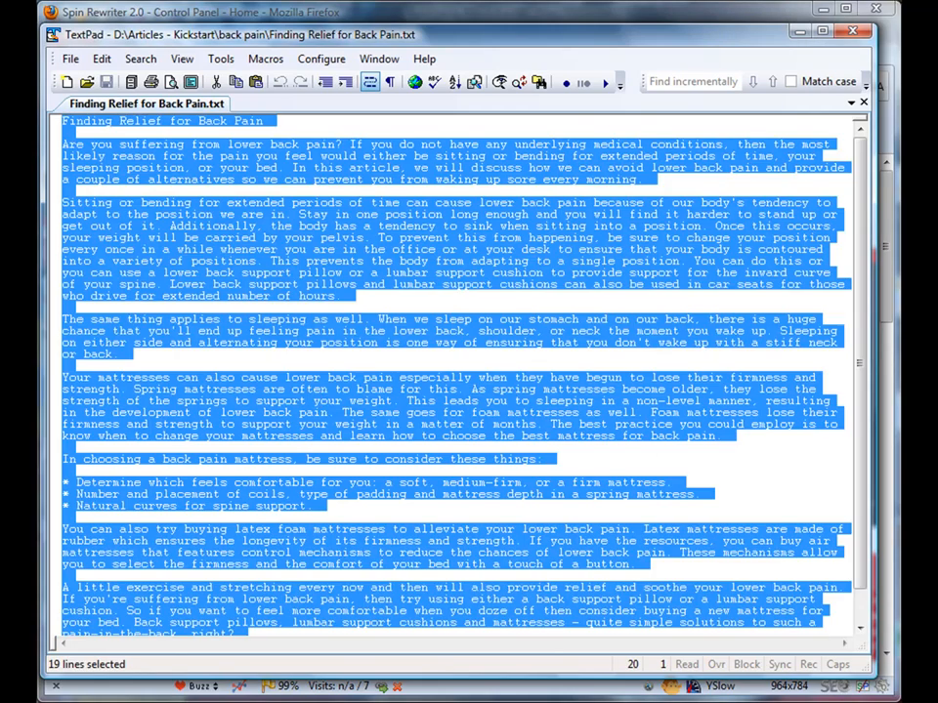
{"action": "key", "text": "alt+Tab"}
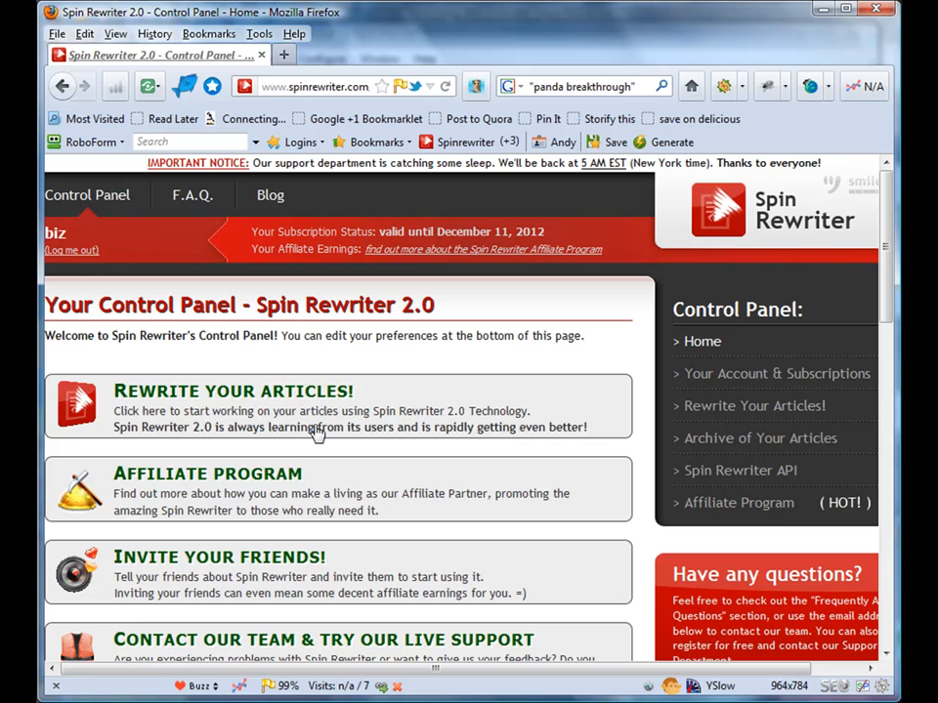
{"action": "left_click", "coordinate": [234, 395]}
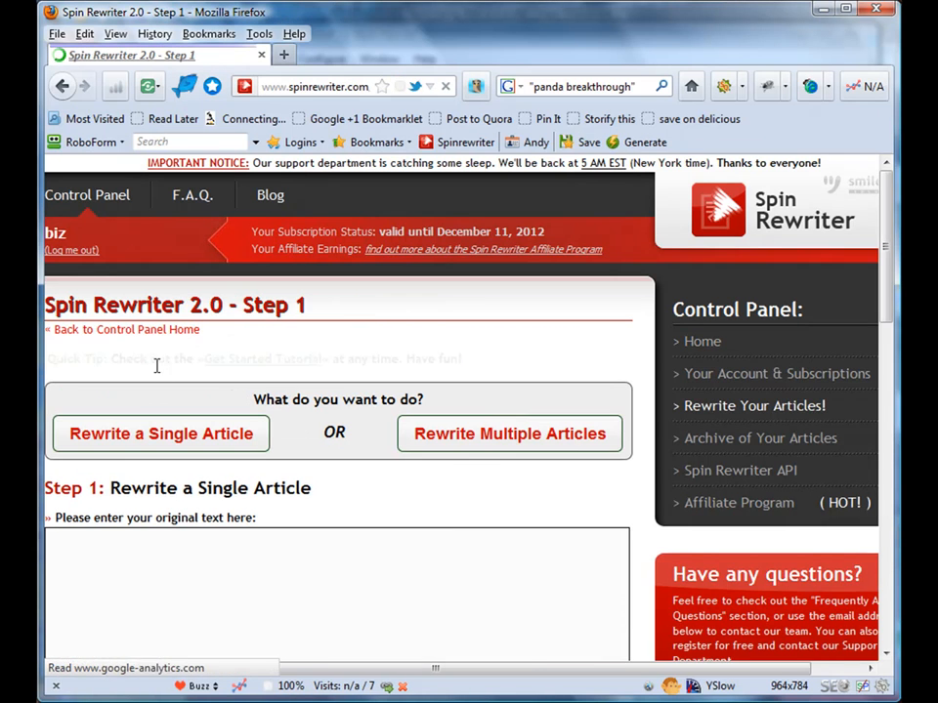
Paste the copied article into the original text box for rewriting a single article.
{"action": "scroll", "coordinate": [161, 401], "scroll_direction": "down", "scroll_amount": 3}
{"action": "left_click", "coordinate": [166, 397]}
{"action": "right_click", "coordinate": [167, 398]}
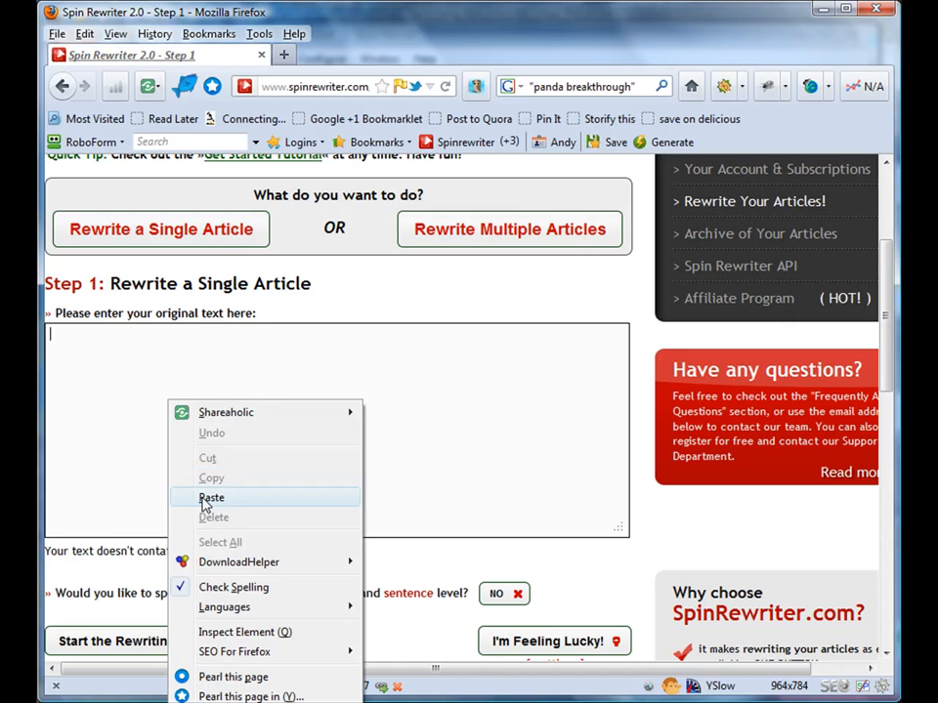
{"action": "left_click", "coordinate": [209, 496]}
{"action": "mouse_move", "coordinate": [615, 481]}
{"action": "left_mouse_down"}
{"action": "mouse_move", "coordinate": [613, 337]}
{"action": "mouse_move", "coordinate": [617, 488]}
{"action": "left_mouse_up"}
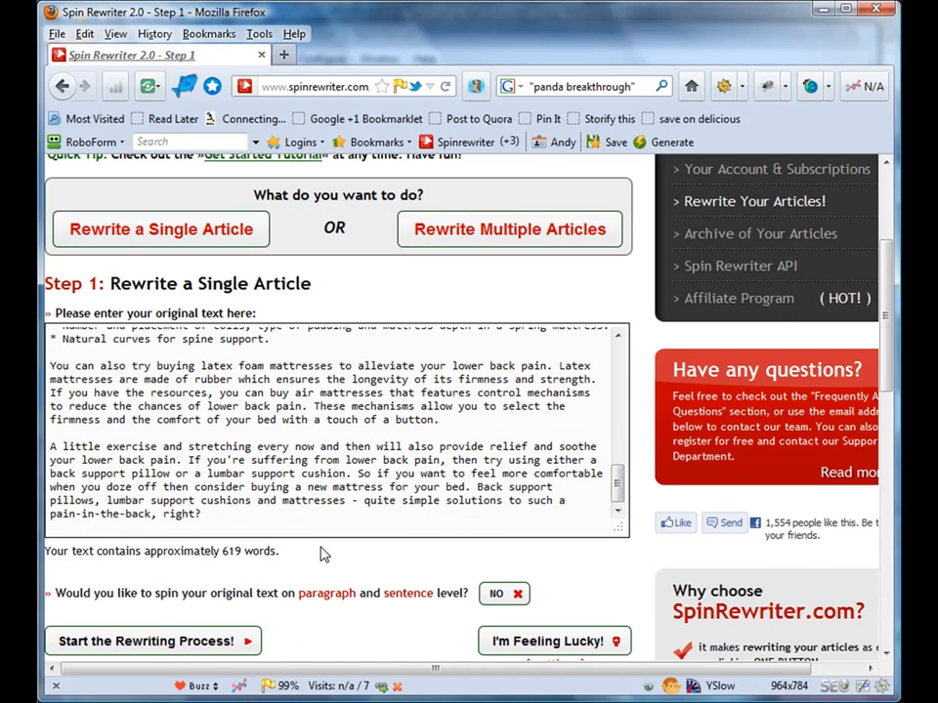
Enable paragraph and sentence spinning with automatic sentence rewrites, paragraph rewrites and additional paragraphs, and start the rewriting process.
{"action": "scroll", "coordinate": [324, 554], "scroll_direction": "down", "scroll_amount": 2}
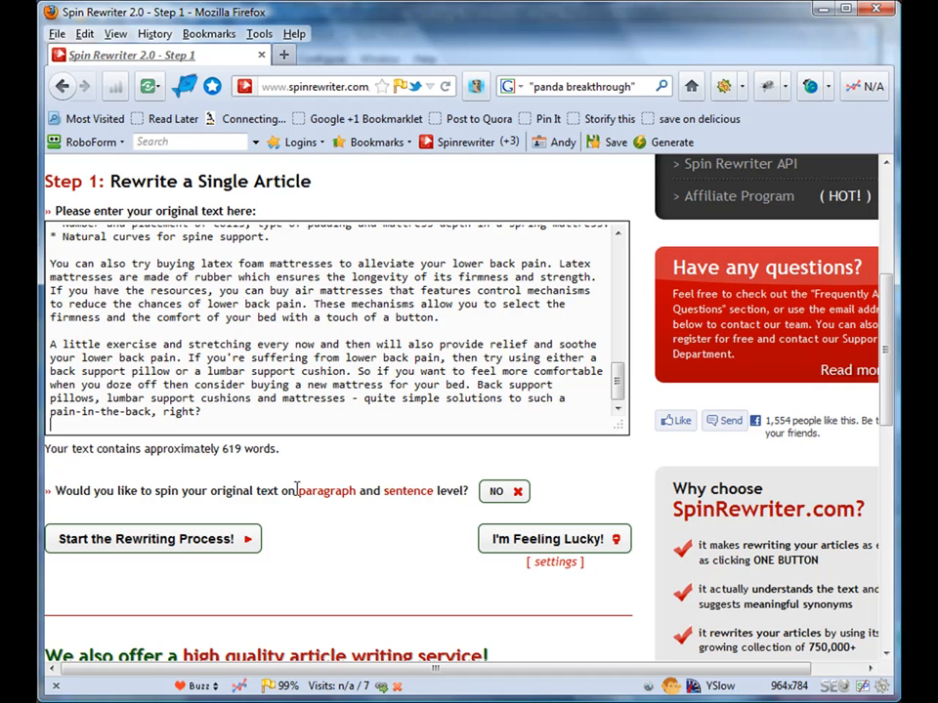
{"action": "left_click", "coordinate": [498, 493]}
{"action": "scroll", "coordinate": [391, 440], "scroll_direction": "down", "scroll_amount": 4}
{"action": "left_click", "coordinate": [66, 375]}
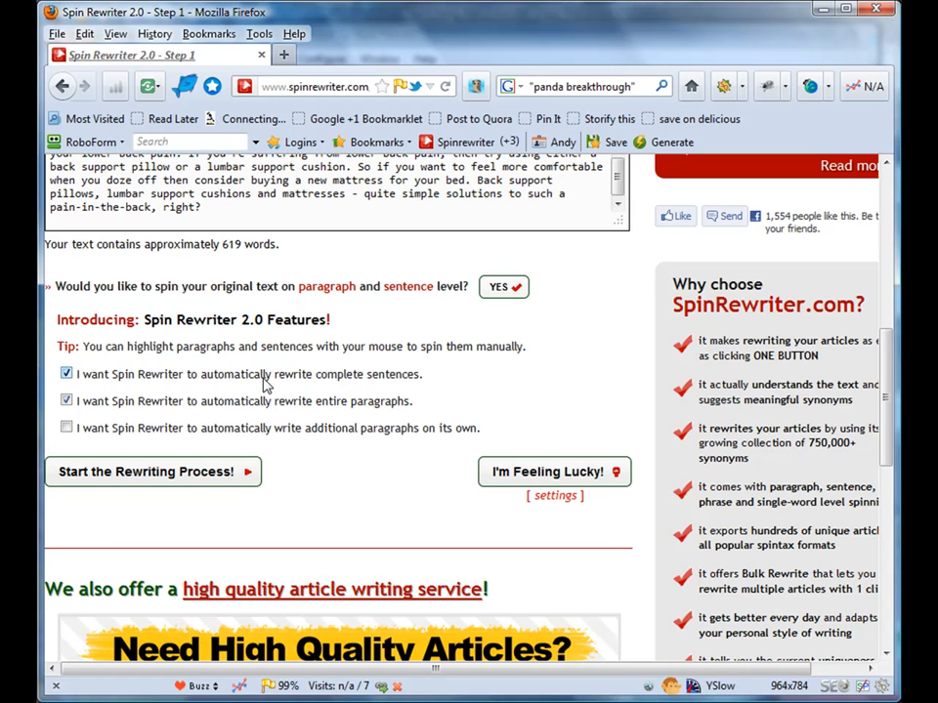
{"action": "left_click", "coordinate": [68, 428]}
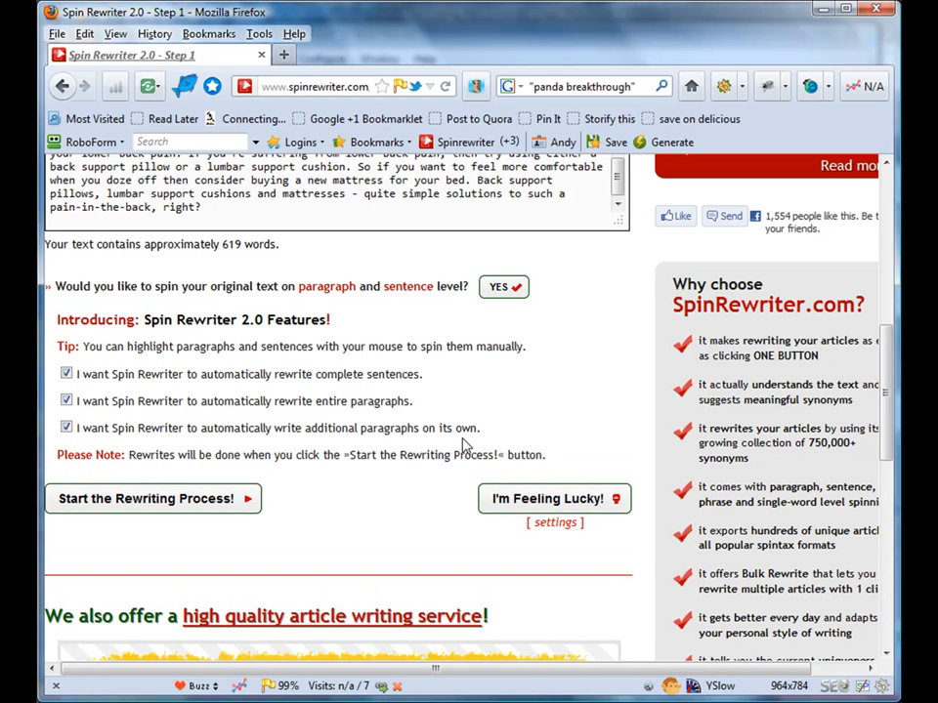
{"action": "left_click", "coordinate": [189, 508]}
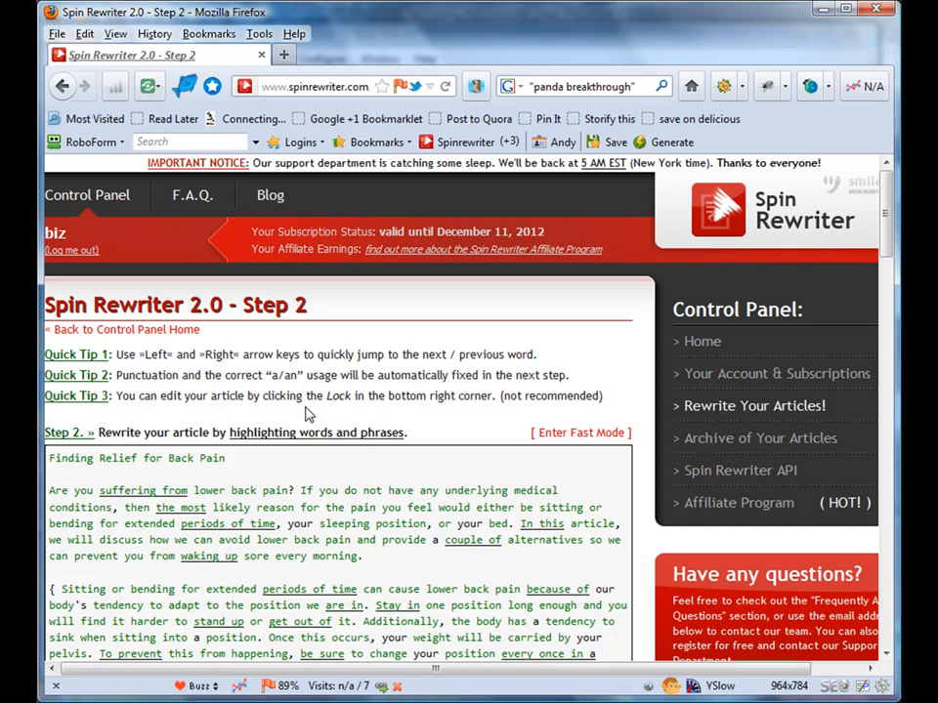
Review the spun paragraphs and sentences, and look up synonyms for "lower back pain" in the article's opening sentence.
{"action": "scroll", "coordinate": [306, 415], "scroll_direction": "down", "scroll_amount": 4}
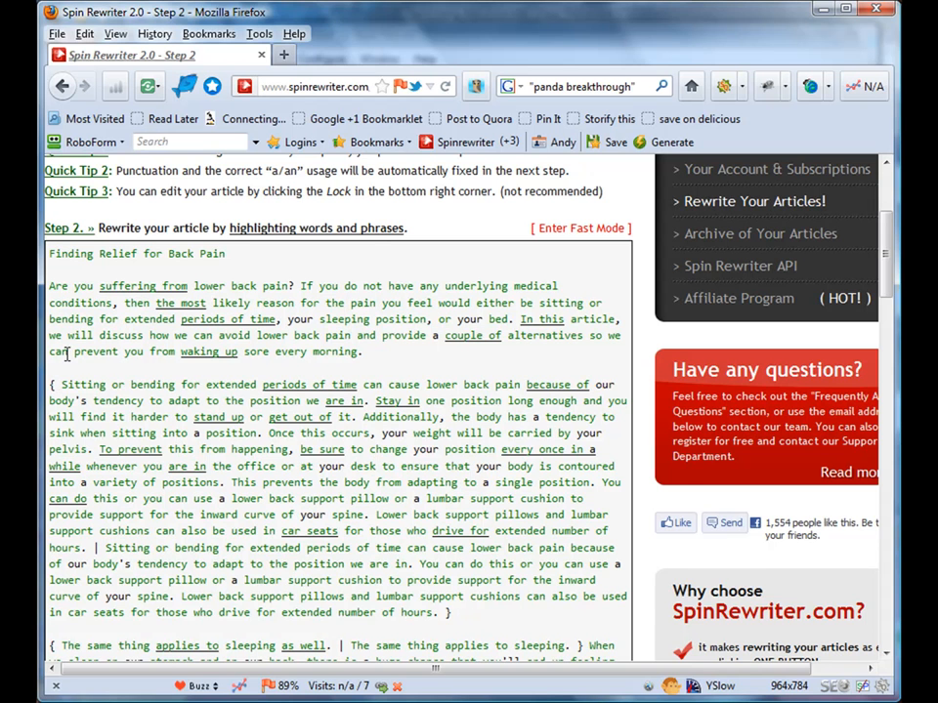
{"action": "scroll", "coordinate": [291, 514], "scroll_direction": "down", "scroll_amount": 4}
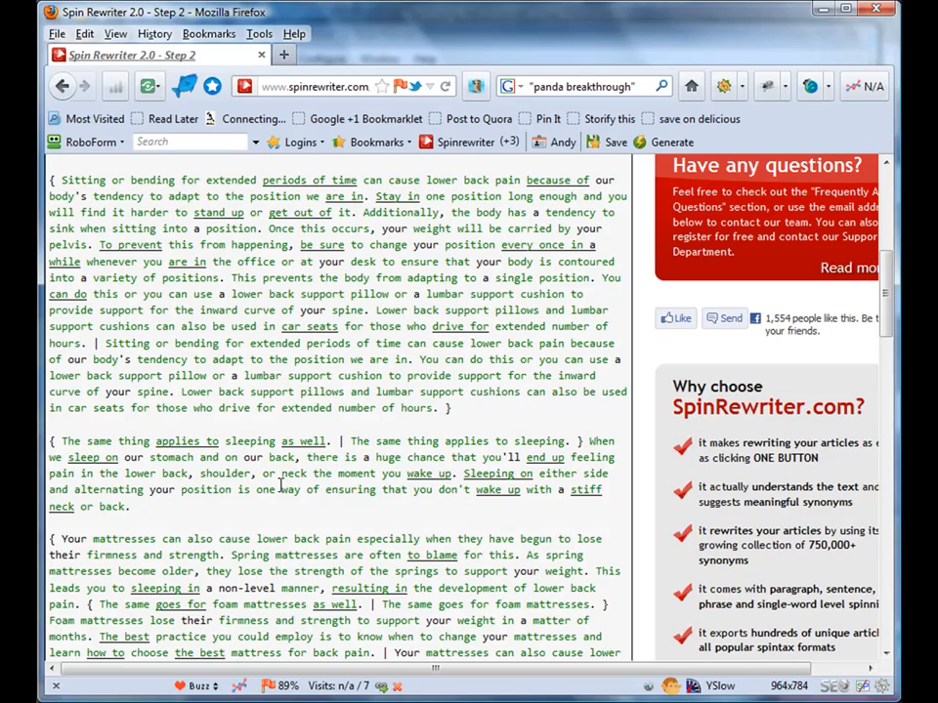
{"action": "scroll", "coordinate": [362, 444], "scroll_direction": "down", "scroll_amount": 10}
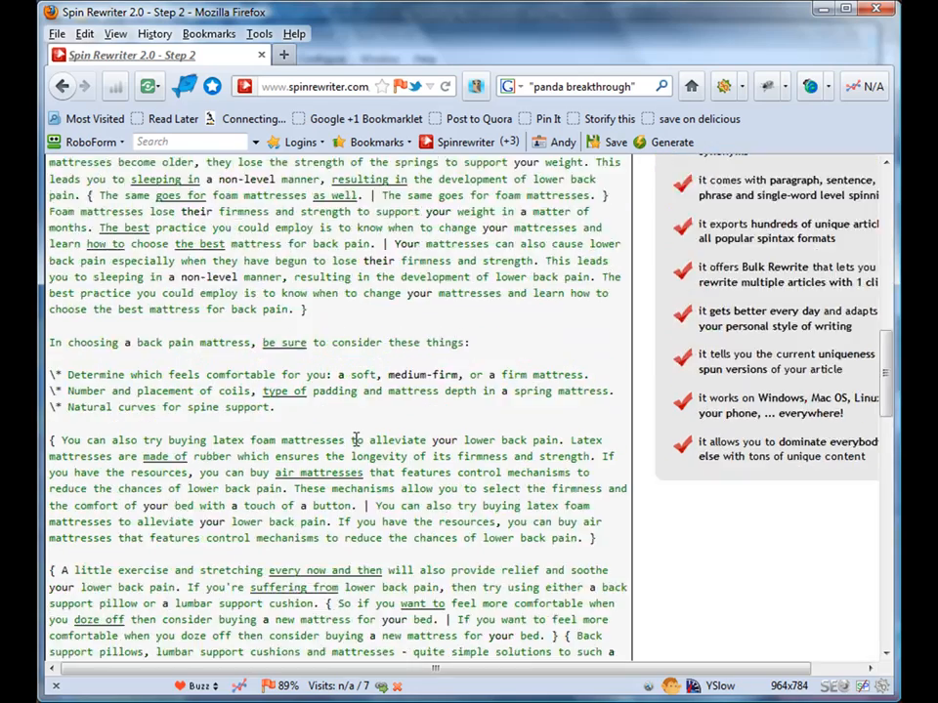
{"action": "scroll", "coordinate": [360, 445], "scroll_direction": "up", "scroll_amount": 18}
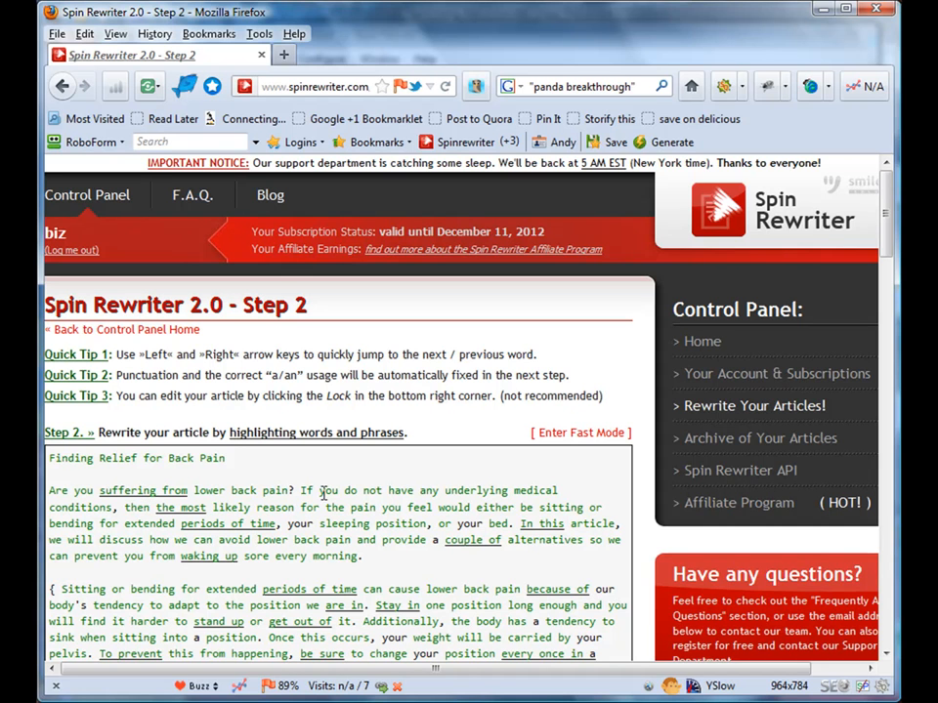
{"action": "left_click_drag", "start_coordinate": [194, 489], "coordinate": [283, 490]}
{"action": "right_click", "coordinate": [276, 494]}
{"action": "left_click", "coordinate": [219, 462]}
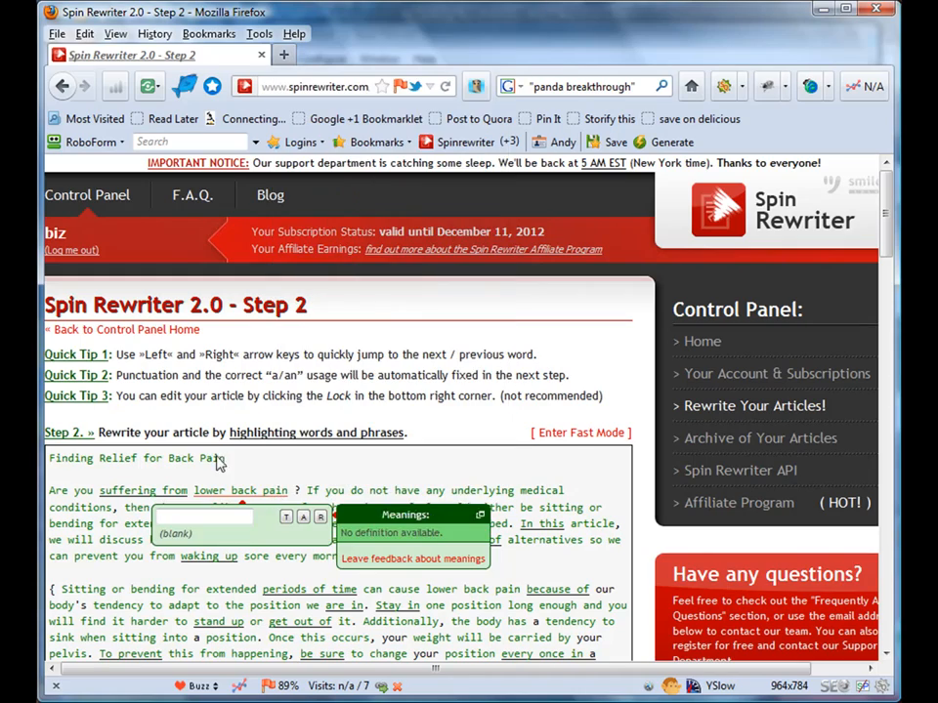
Run a One-Click Rewrite using only synonyms Spin Rewriter is really confident about, with "lower back pain" as a protected keyword.
{"action": "scroll", "coordinate": [341, 495], "scroll_direction": "down", "scroll_amount": 12}
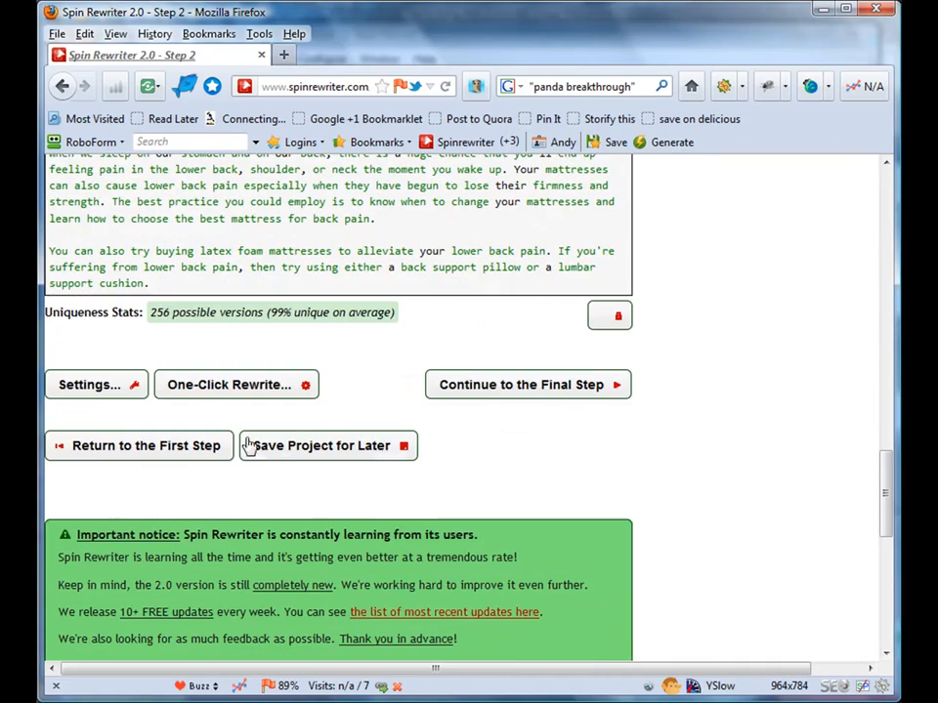
{"action": "left_click", "coordinate": [209, 385]}
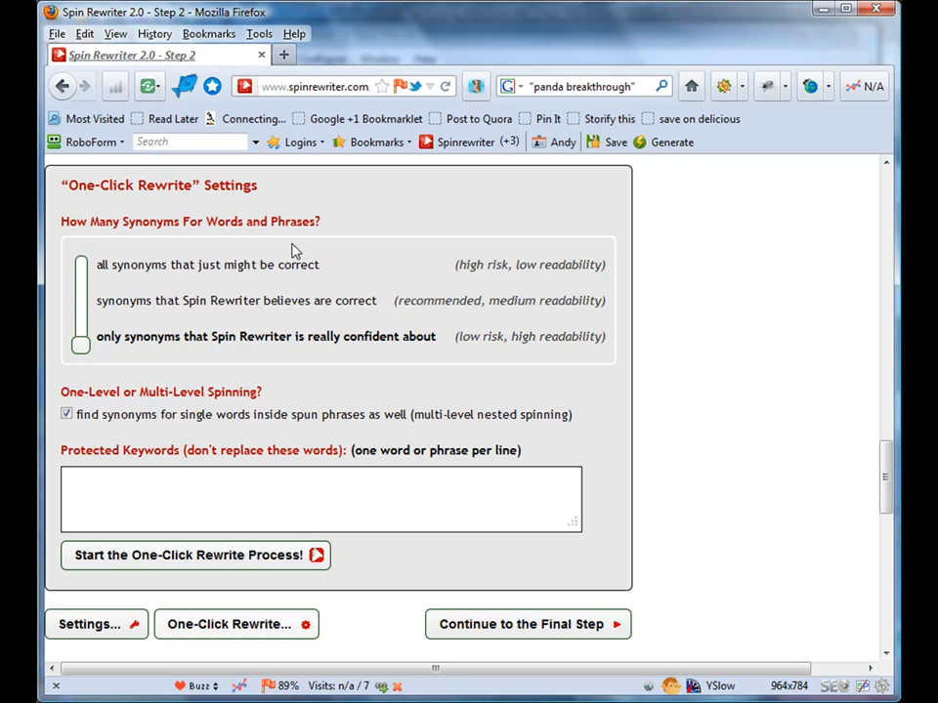
{"action": "left_click_drag", "start_coordinate": [169, 301], "coordinate": [386, 305]}
{"action": "left_click_drag", "start_coordinate": [129, 336], "coordinate": [414, 355]}
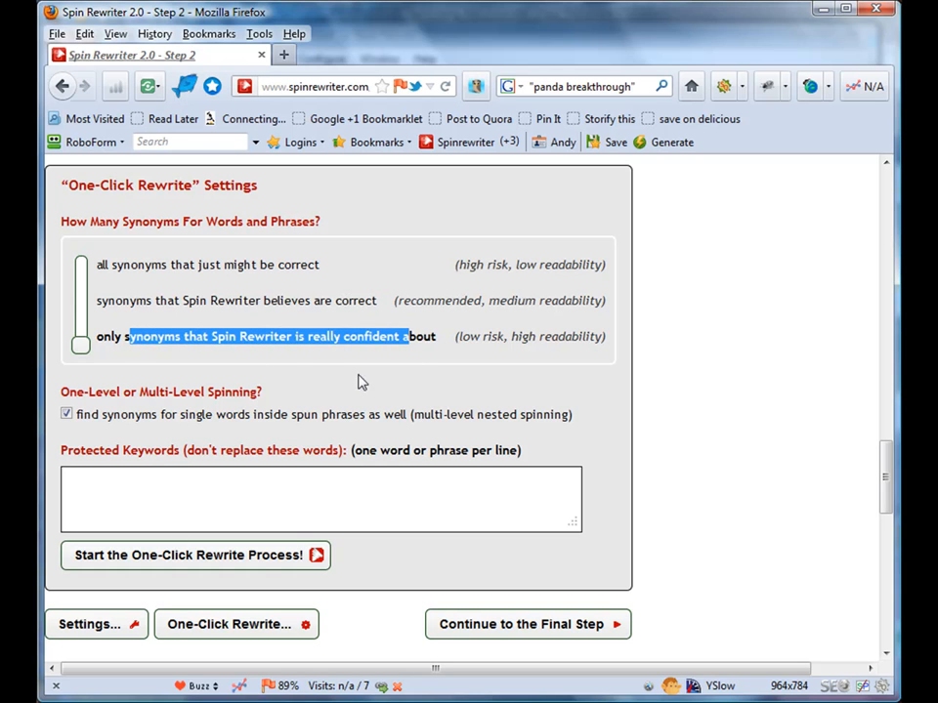
{"action": "mouse_move", "coordinate": [77, 341]}
{"action": "left_mouse_down"}
{"action": "mouse_move", "coordinate": [79, 255]}
{"action": "mouse_move", "coordinate": [80, 344]}
{"action": "left_mouse_up"}
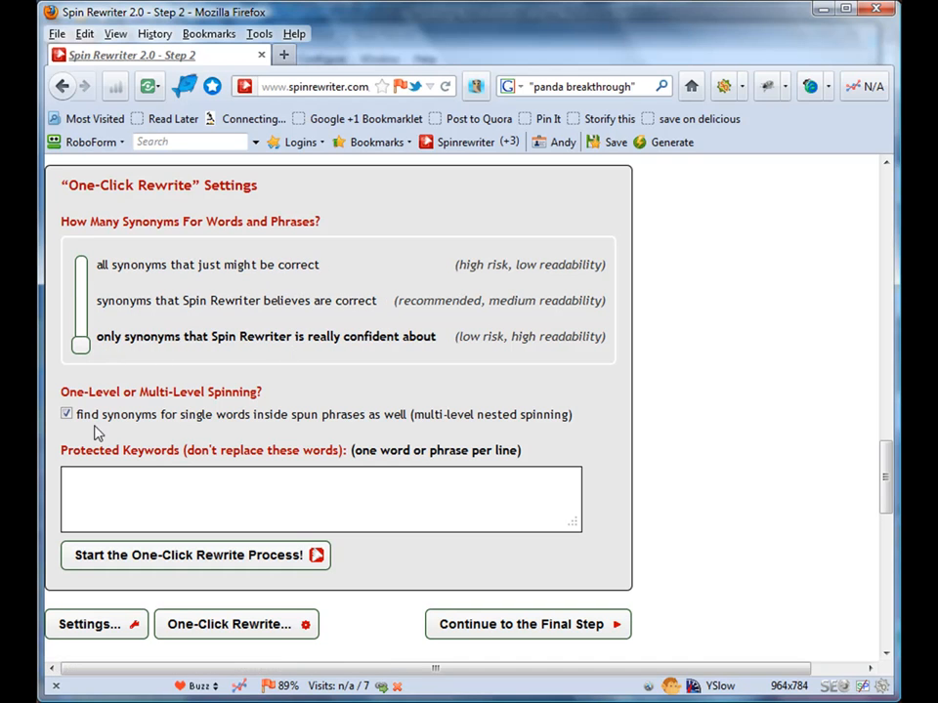
{"action": "type", "text": "ower back pain"}
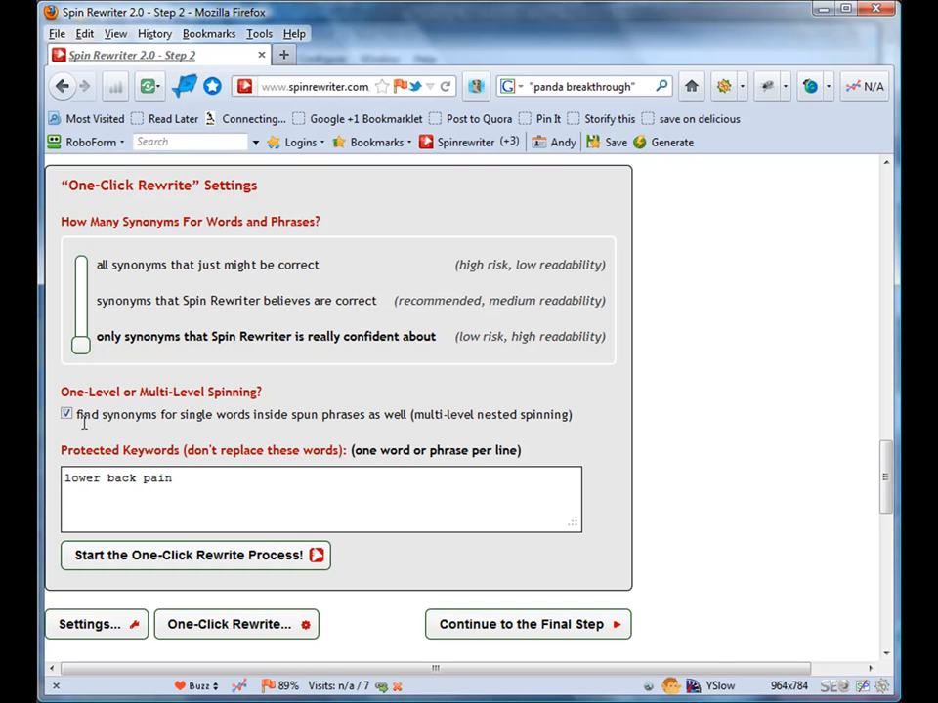
{"action": "left_click", "coordinate": [152, 560]}
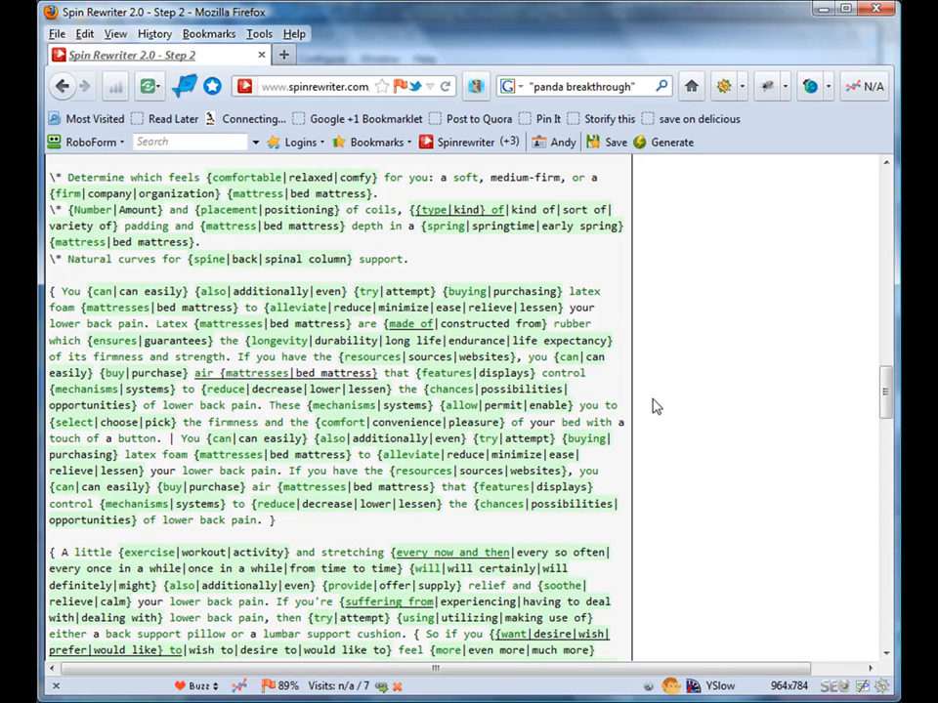
Check the rewritten article's uniqueness stats and continue to the final step.
{"action": "left_click_drag", "start_coordinate": [883, 381], "coordinate": [887, 513]}
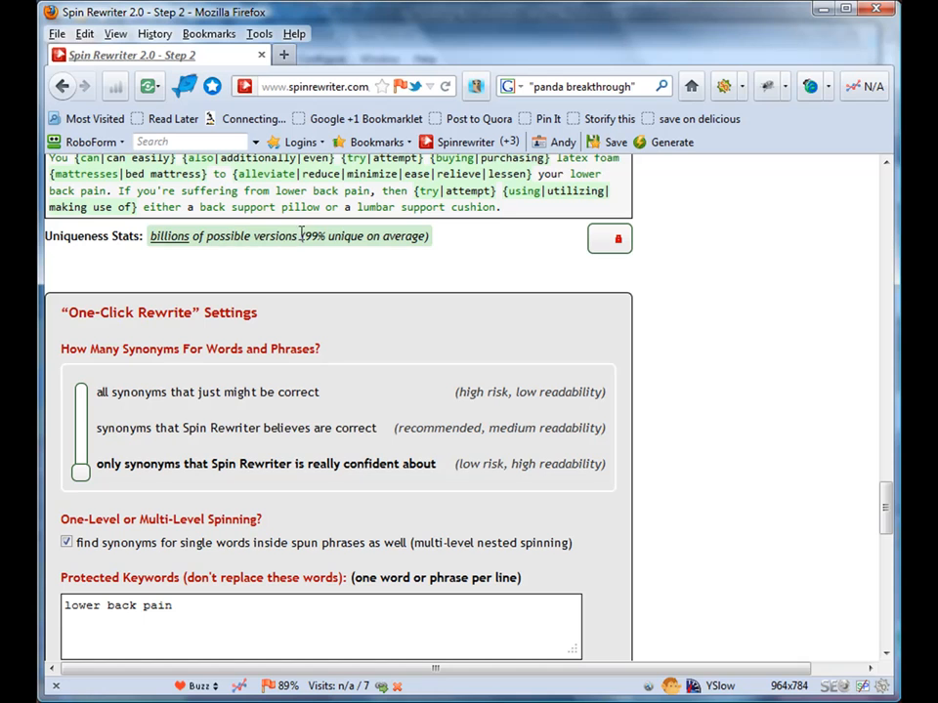
{"action": "left_click_drag", "start_coordinate": [305, 236], "coordinate": [427, 236]}
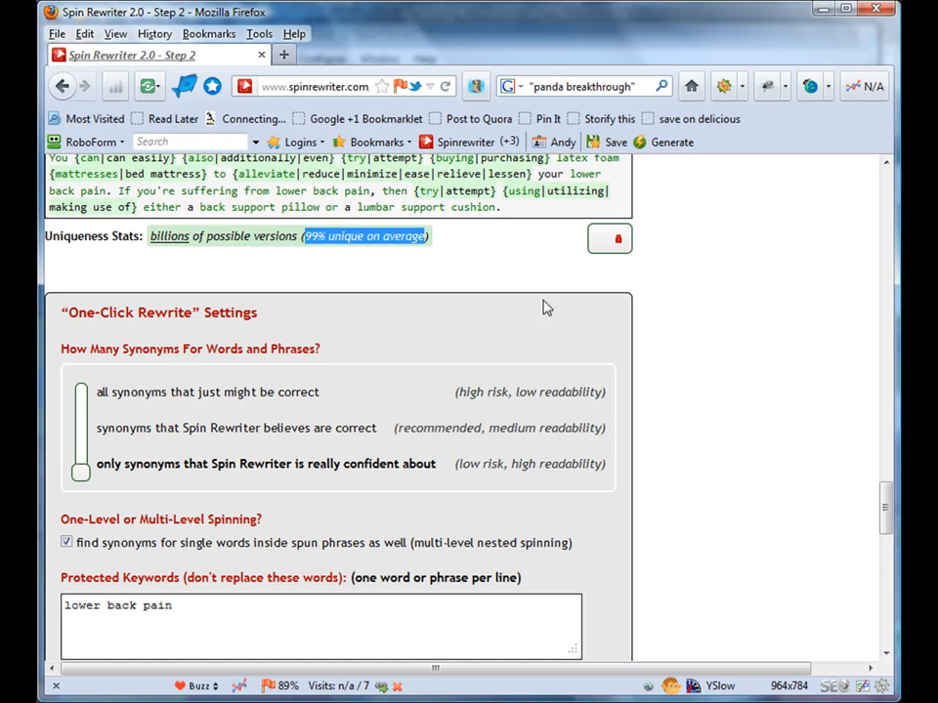
{"action": "scroll", "coordinate": [791, 298], "scroll_direction": "down", "scroll_amount": 4}
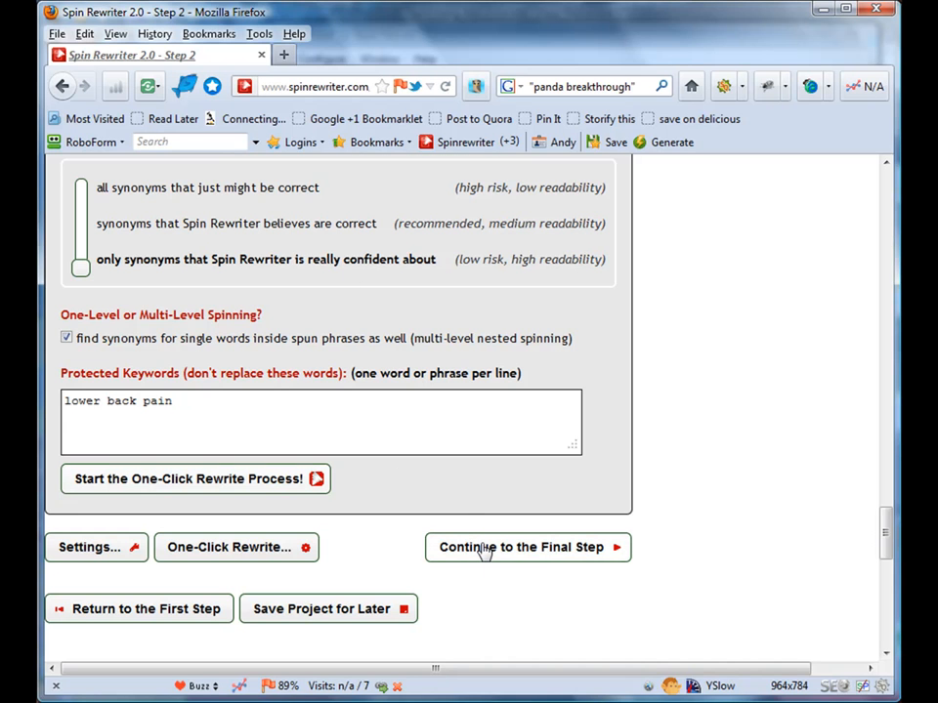
{"action": "left_click", "coordinate": [533, 557]}
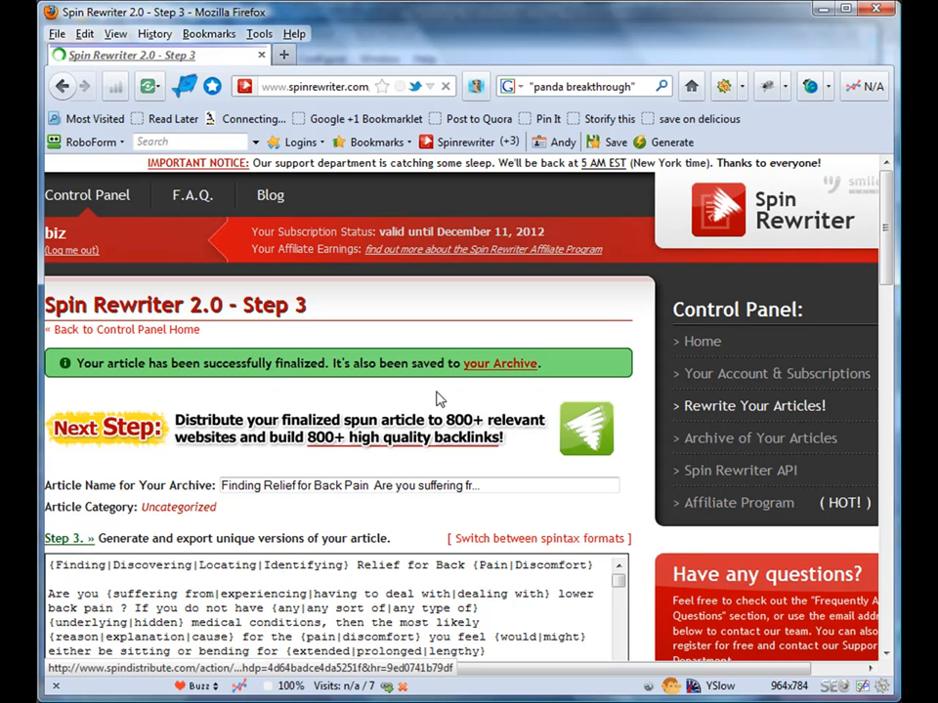
Copy the complete spintax from Step 3 and paste it into the empty new document in SpinChimp.
{"action": "scroll", "coordinate": [393, 403], "scroll_direction": "down", "scroll_amount": 3}
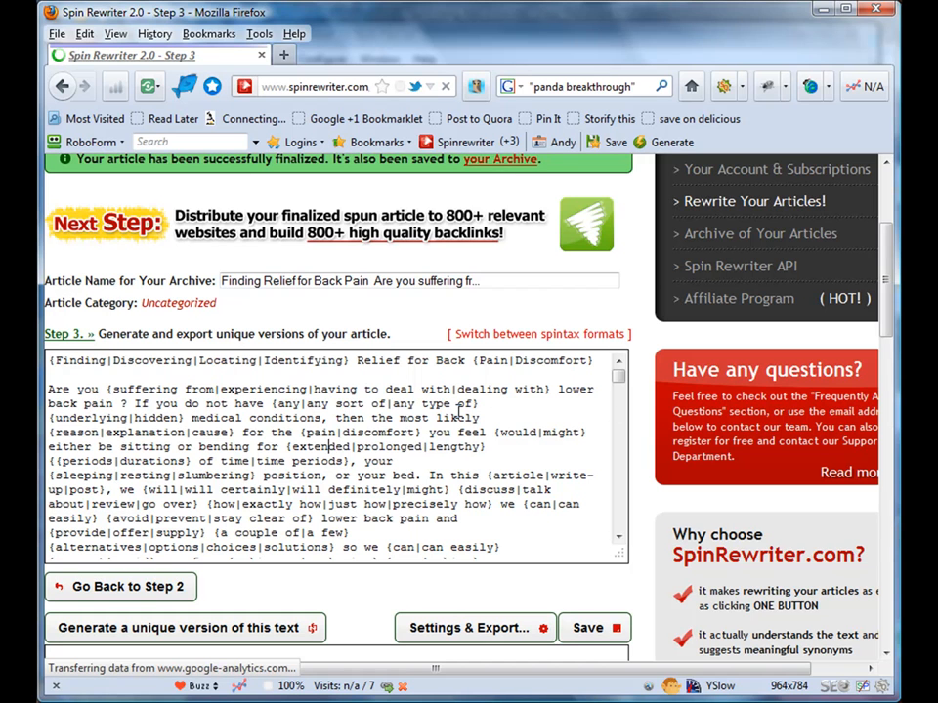
{"action": "key", "text": "ctrl+a"}
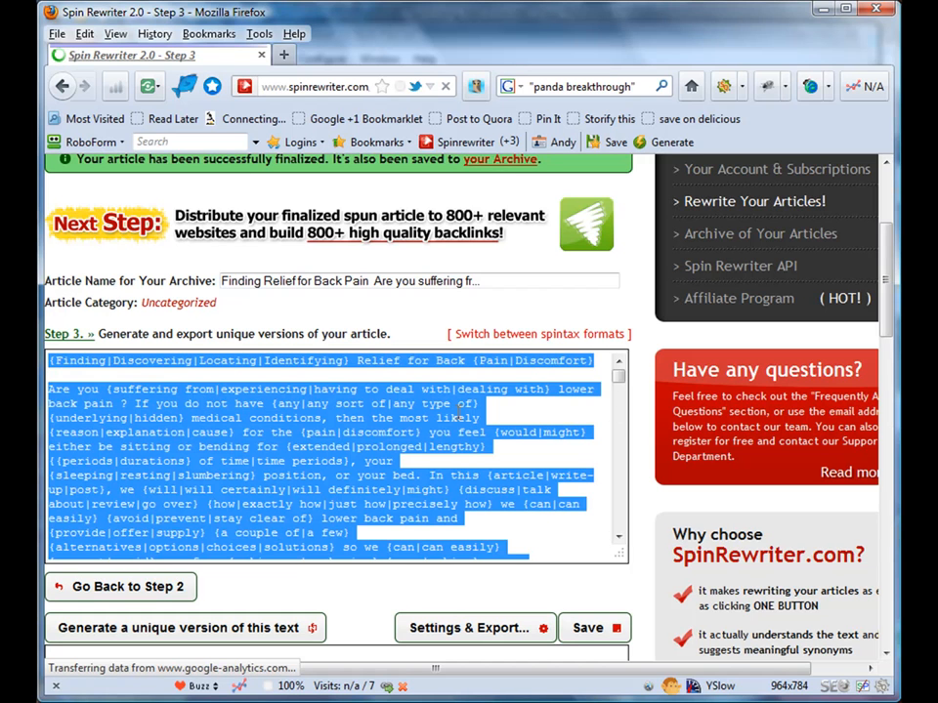
{"action": "key", "text": "alt+Tab"}
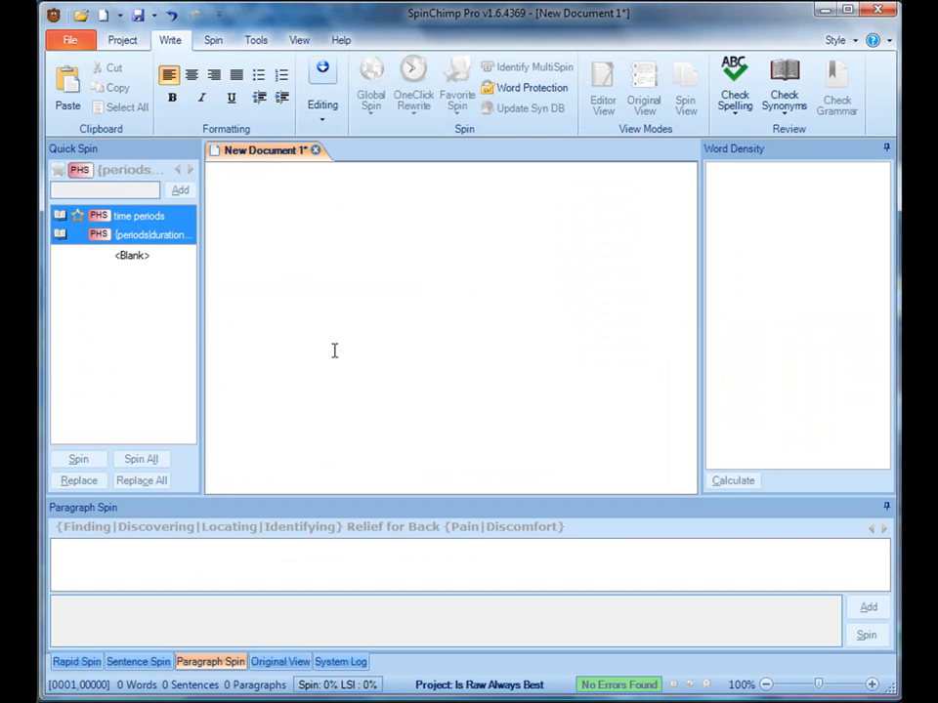
{"action": "right_click", "coordinate": [258, 255]}
{"action": "left_click", "coordinate": [247, 307]}
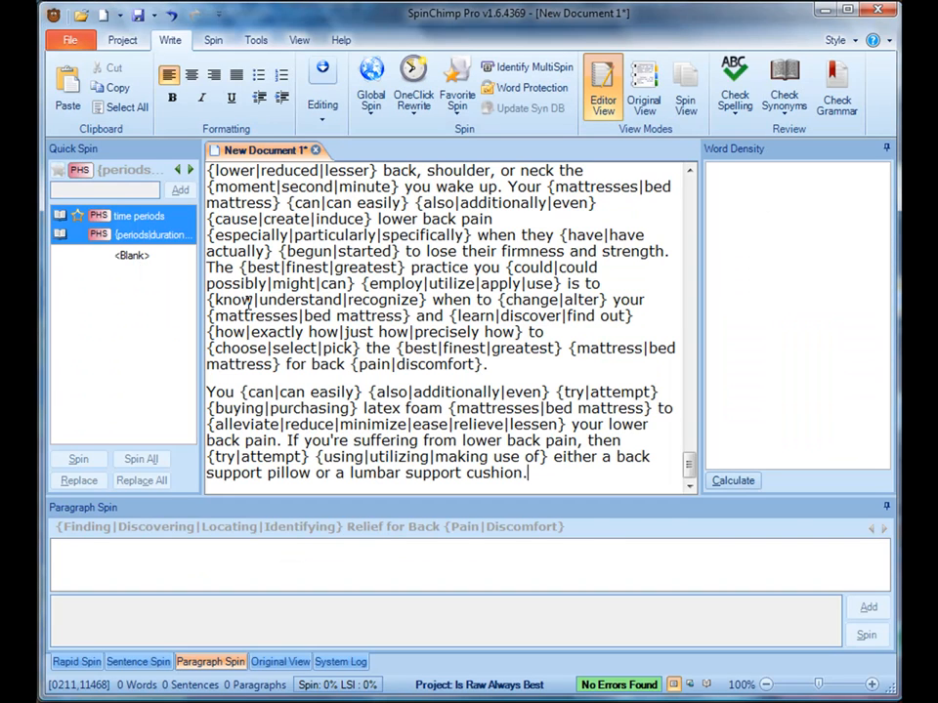
Preview a spun version of the pasted article from its beginning in Spin View.
{"action": "left_click_drag", "start_coordinate": [689, 466], "coordinate": [707, 194]}
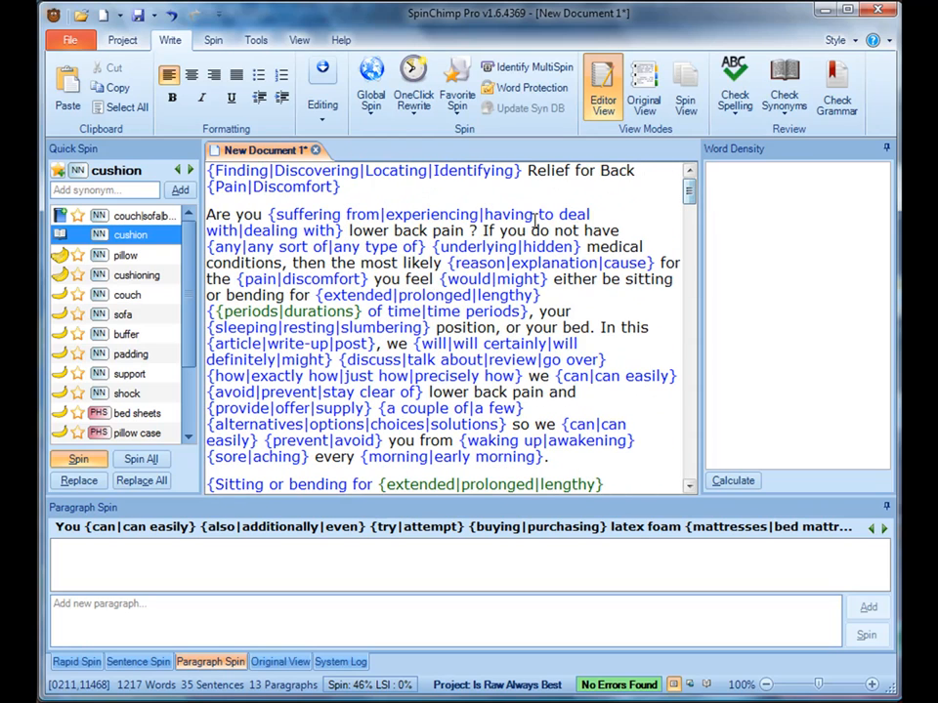
{"action": "left_click", "coordinate": [688, 93]}
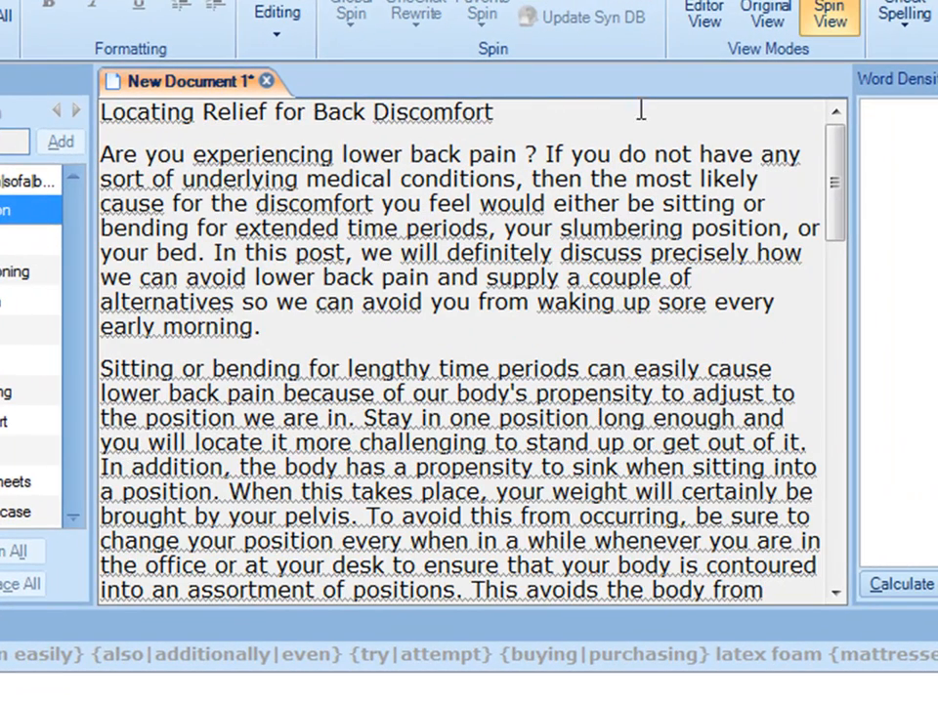
Regenerate the Spin View preview several times and compare how the title and opening paragraphs vary between spun versions.
{"action": "left_click_drag", "start_coordinate": [498, 115], "coordinate": [98, 95]}
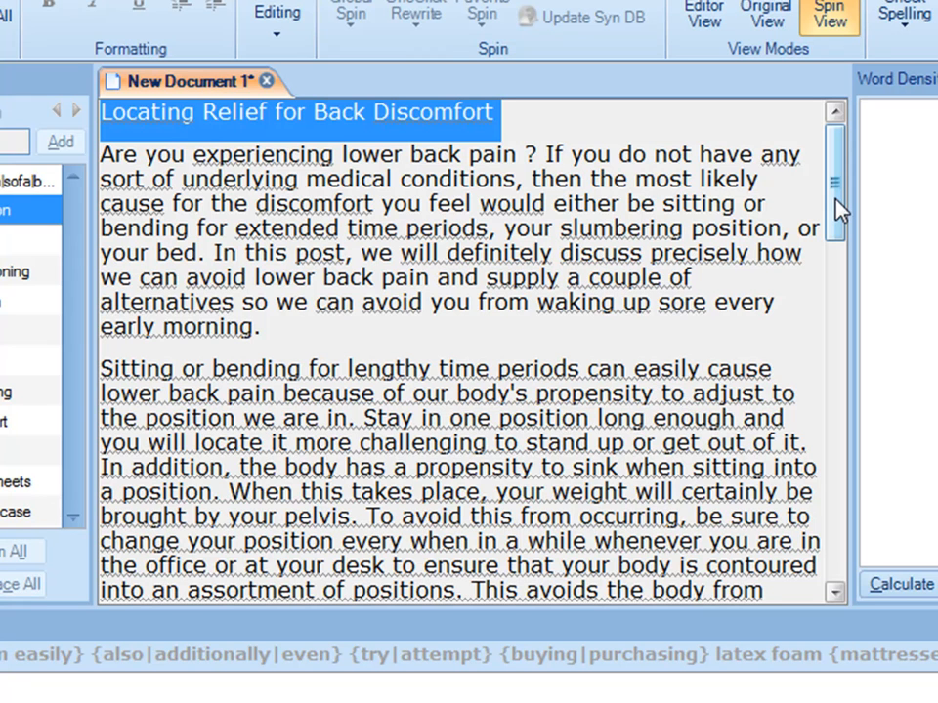
{"action": "left_click", "coordinate": [829, 10]}
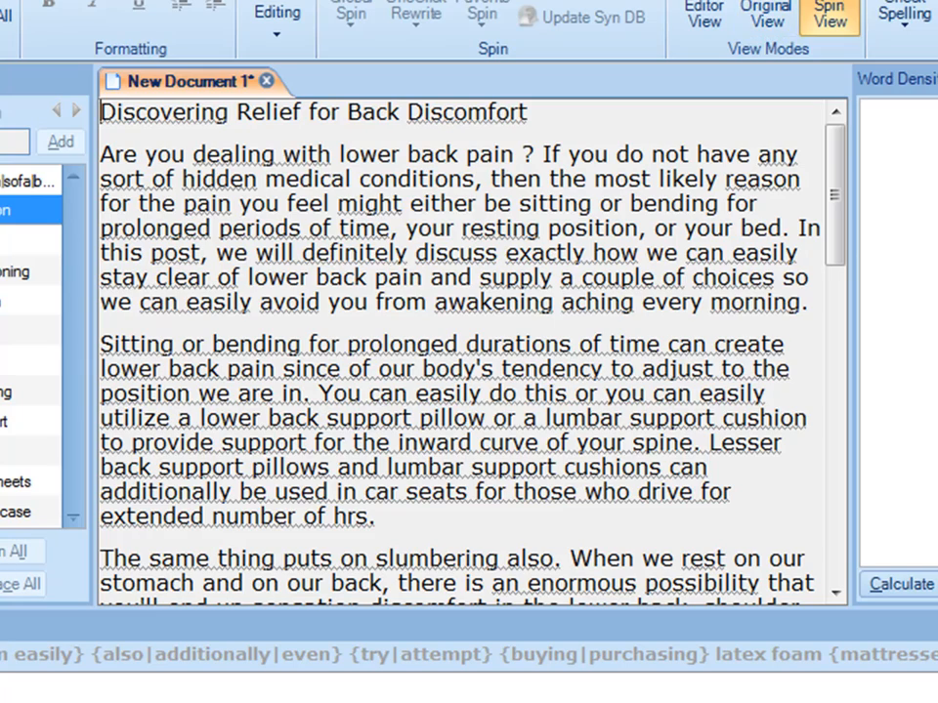
{"action": "left_click", "coordinate": [842, 8]}
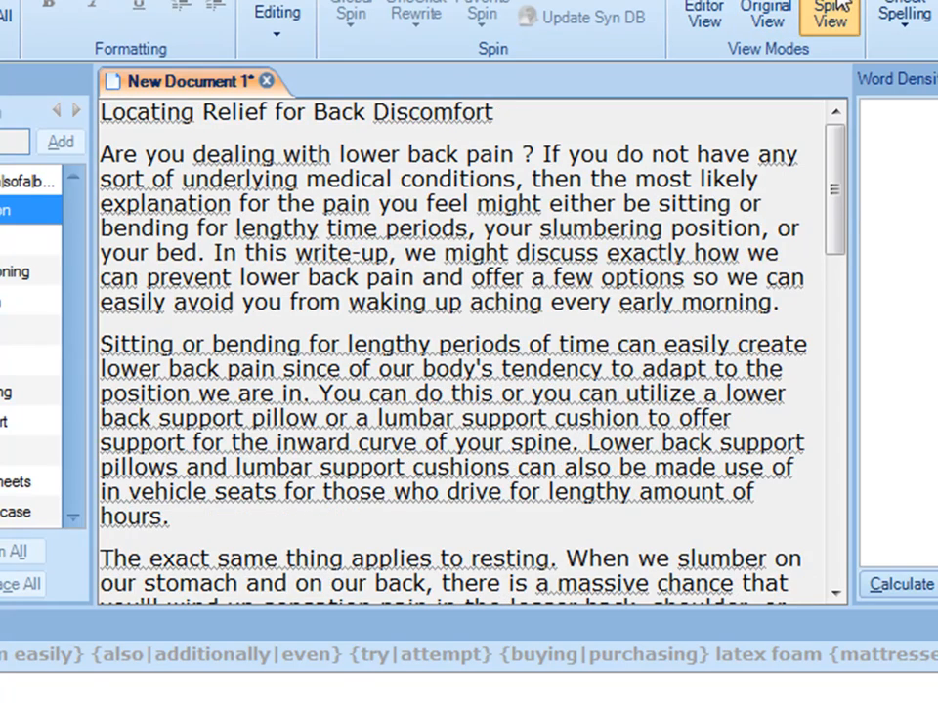
{"action": "left_click", "coordinate": [842, 8]}
{"action": "left_click", "coordinate": [842, 8]}
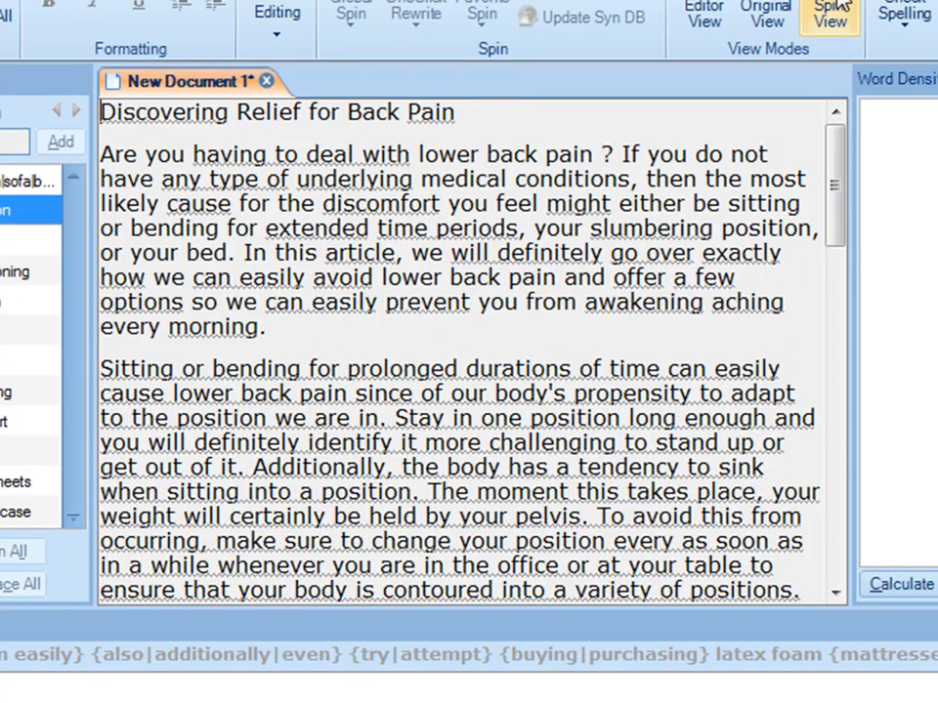
{"action": "left_click", "coordinate": [842, 8]}
{"action": "left_click", "coordinate": [842, 7]}
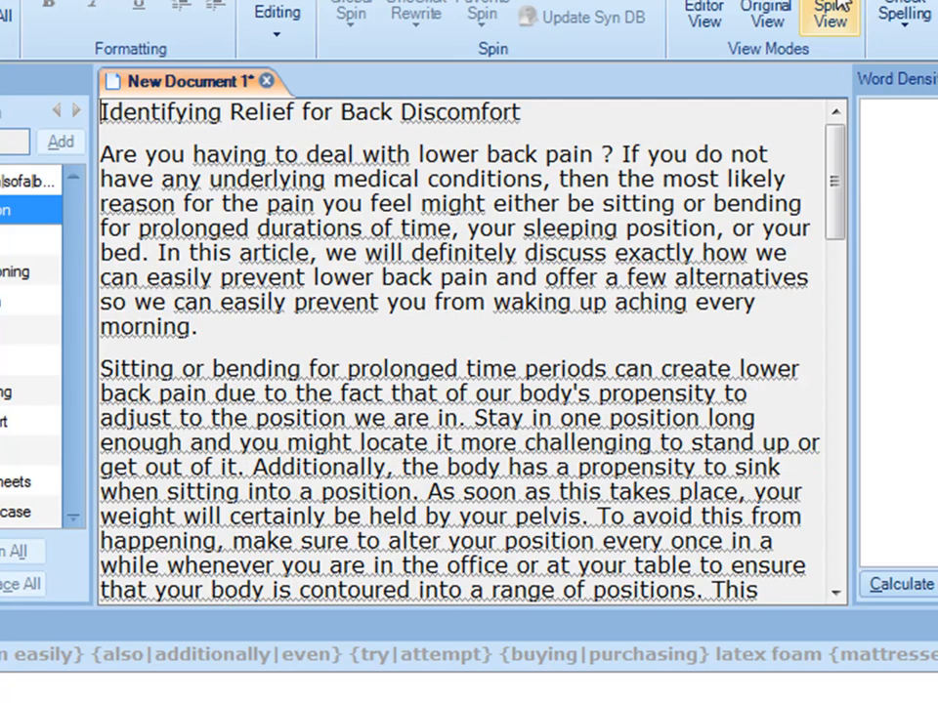
{"action": "left_click", "coordinate": [842, 7]}
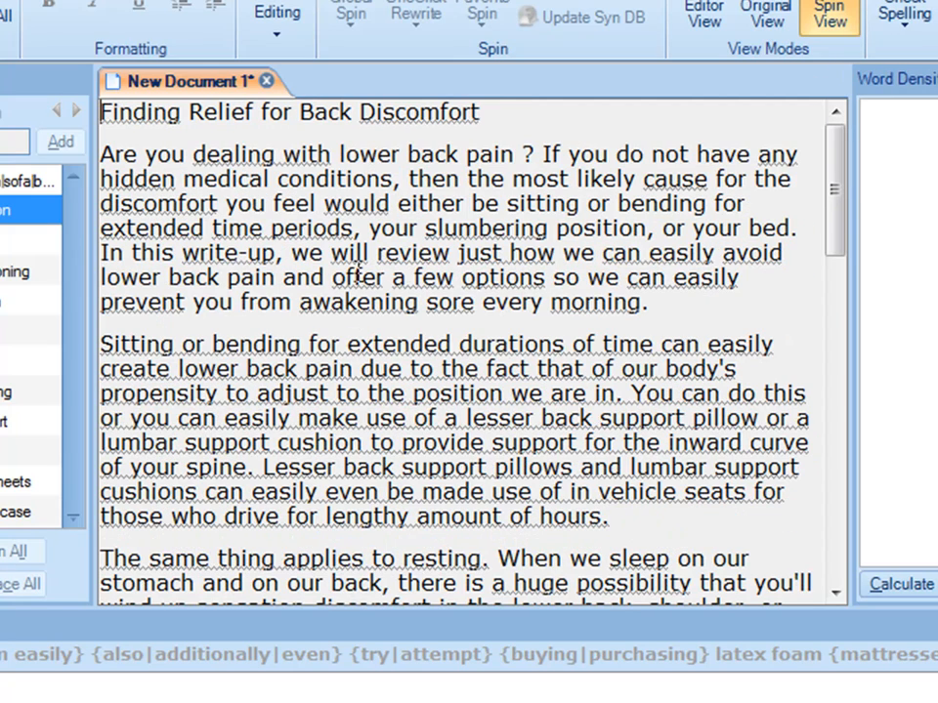
{"action": "left_click", "coordinate": [818, 20]}
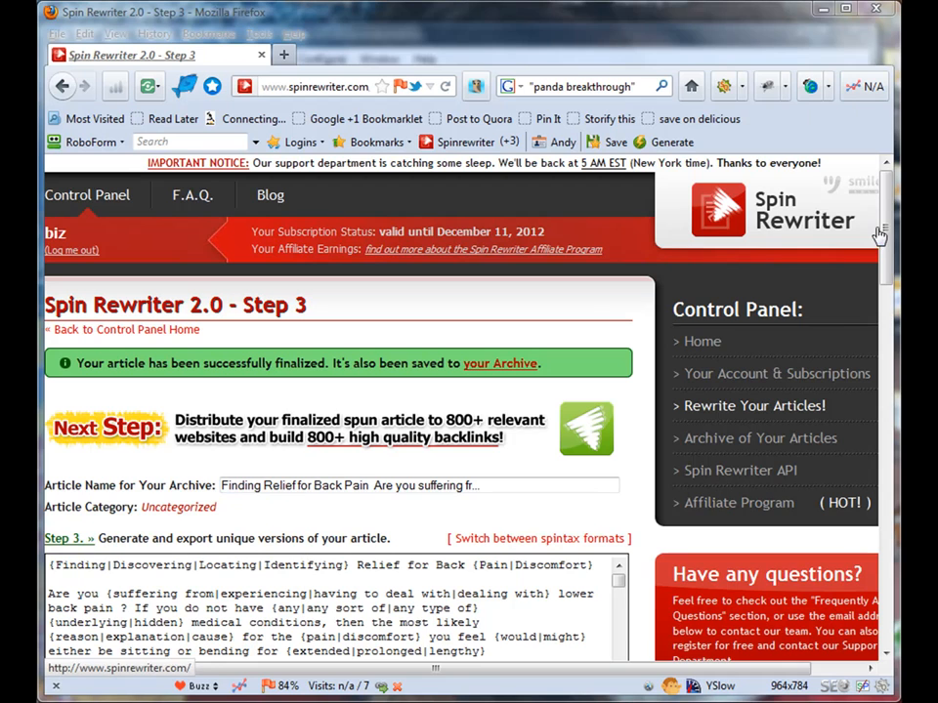
Switch to Spin Rewriter's Step 3 page and generate three unique versions of the text, checking the uniqueness stats.
{"action": "left_click_drag", "start_coordinate": [887, 226], "coordinate": [889, 366]}
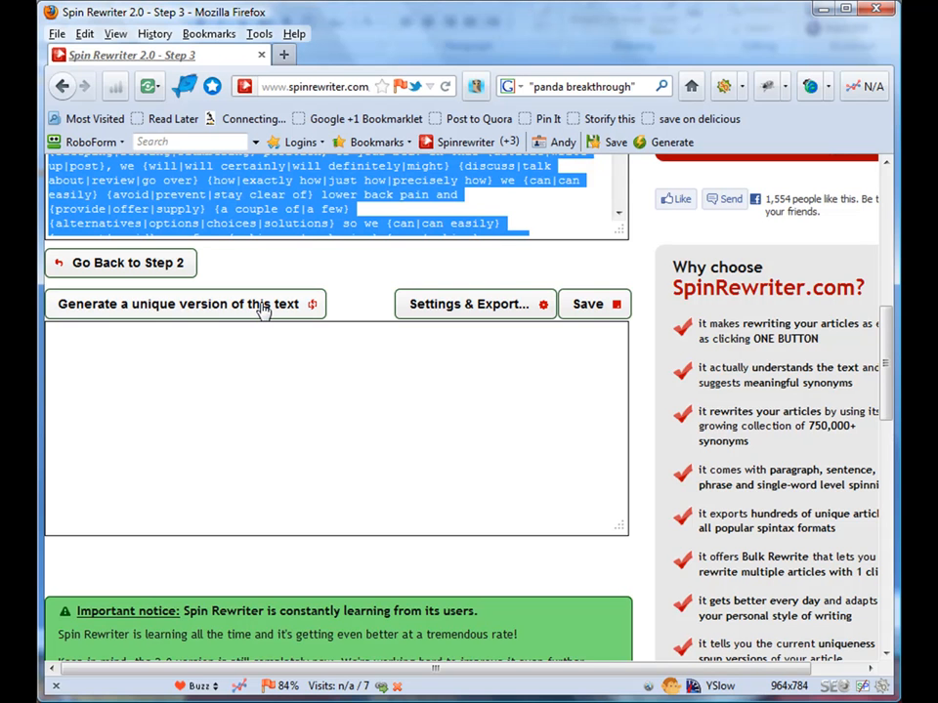
{"action": "left_click", "coordinate": [189, 307]}
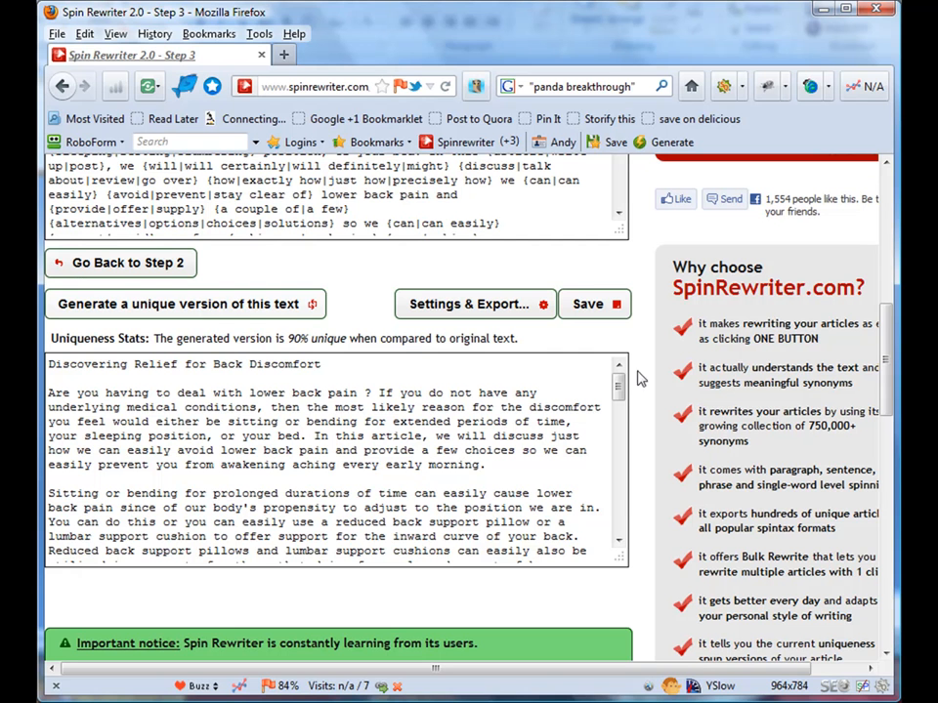
{"action": "left_click_drag", "start_coordinate": [619, 386], "coordinate": [633, 342]}
{"action": "left_click", "coordinate": [123, 308]}
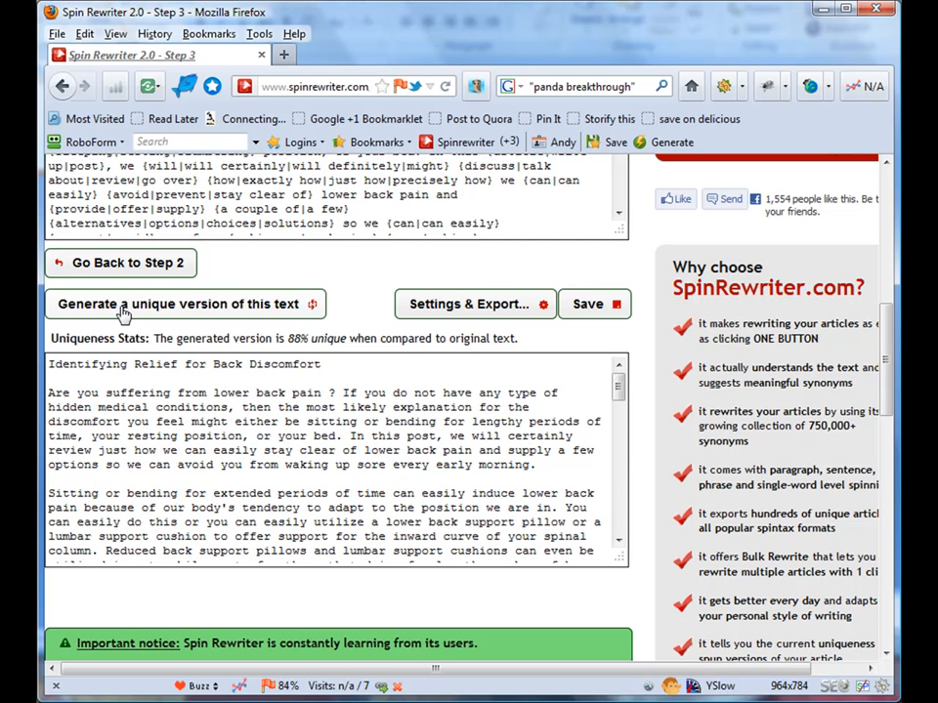
{"action": "left_click", "coordinate": [123, 309]}
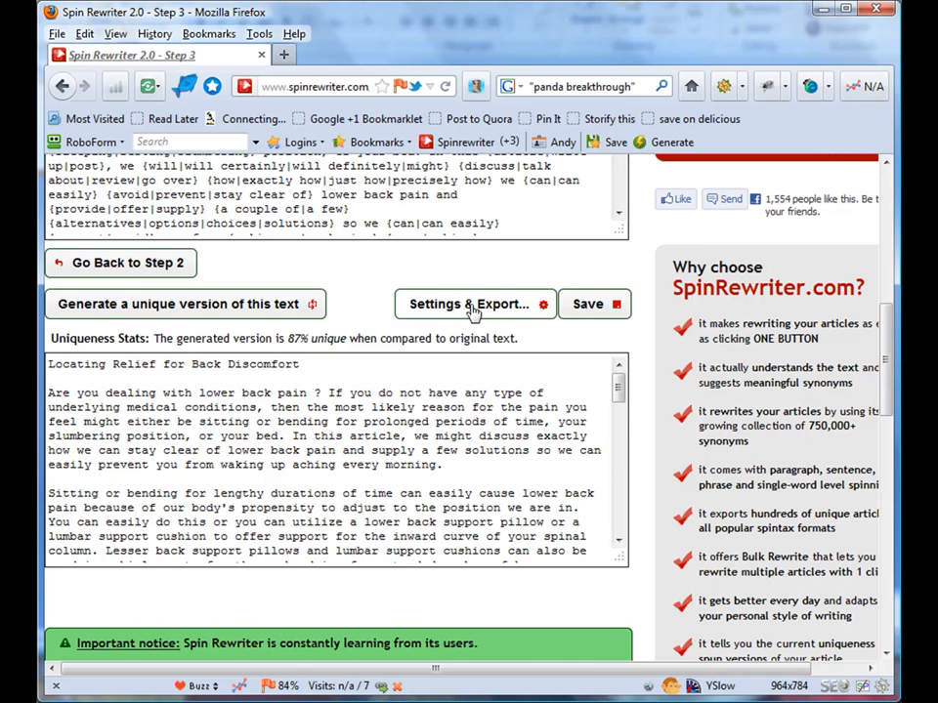
Open the export settings, set the number of unique versions to 112, and try the option excluding original words.
{"action": "left_click", "coordinate": [523, 308]}
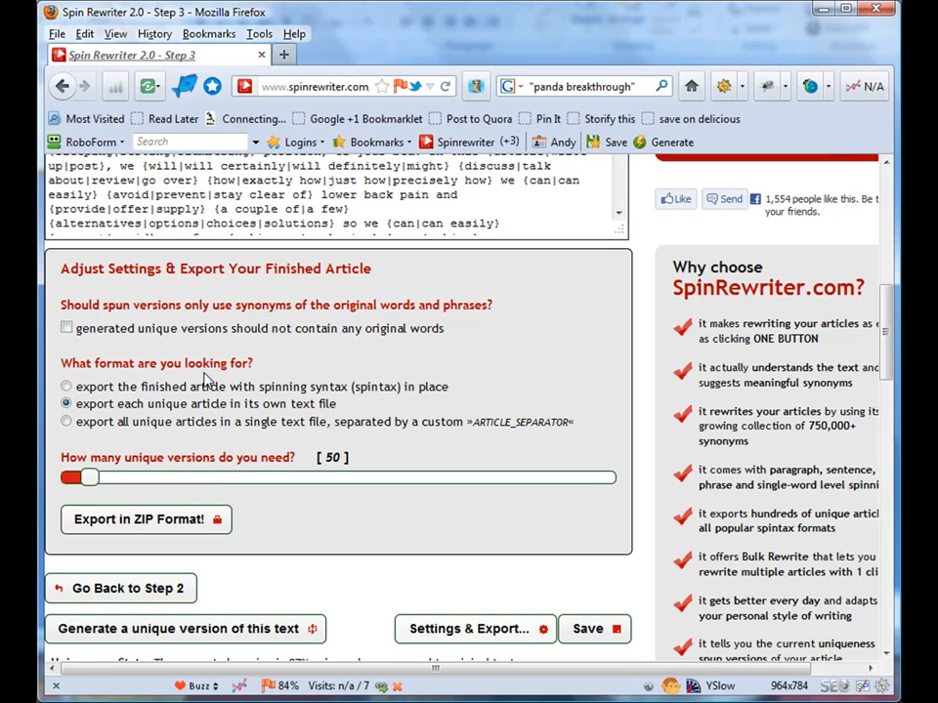
{"action": "left_click_drag", "start_coordinate": [92, 485], "coordinate": [123, 479]}
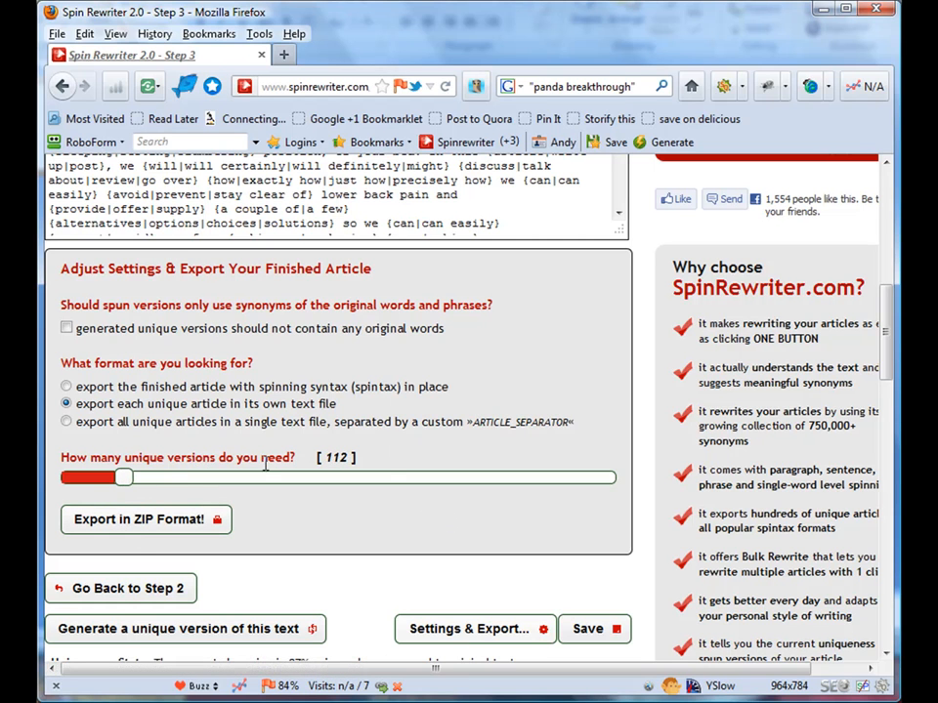
{"action": "left_click", "coordinate": [67, 330]}
{"action": "left_click", "coordinate": [66, 329]}
Try the in-place spintax export format, then choose one text file per unique article with 1 version.
{"action": "left_click", "coordinate": [66, 388]}
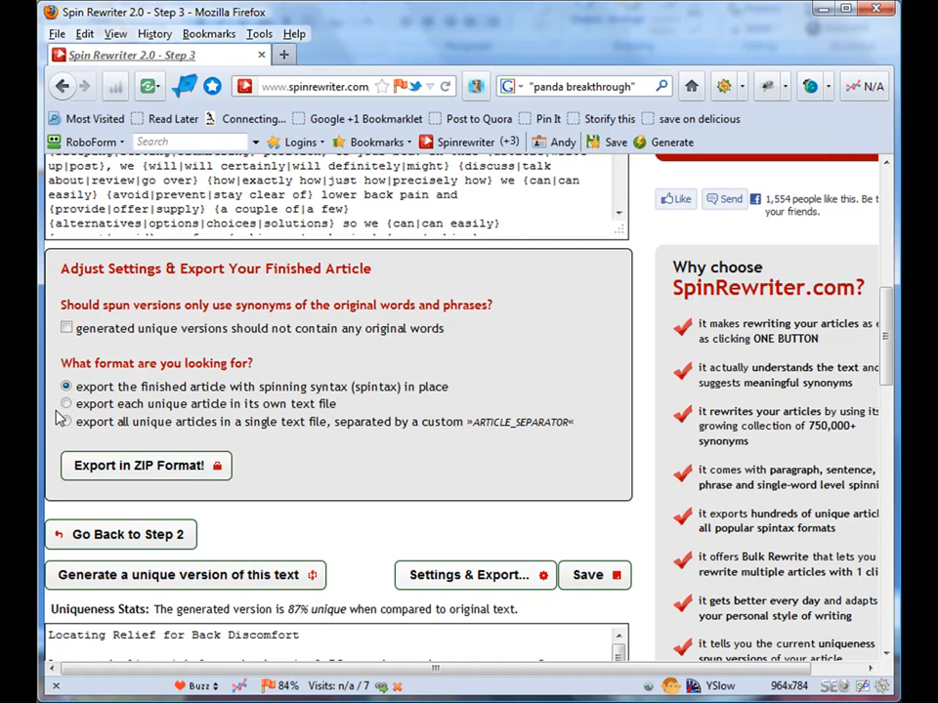
{"action": "left_click", "coordinate": [65, 404]}
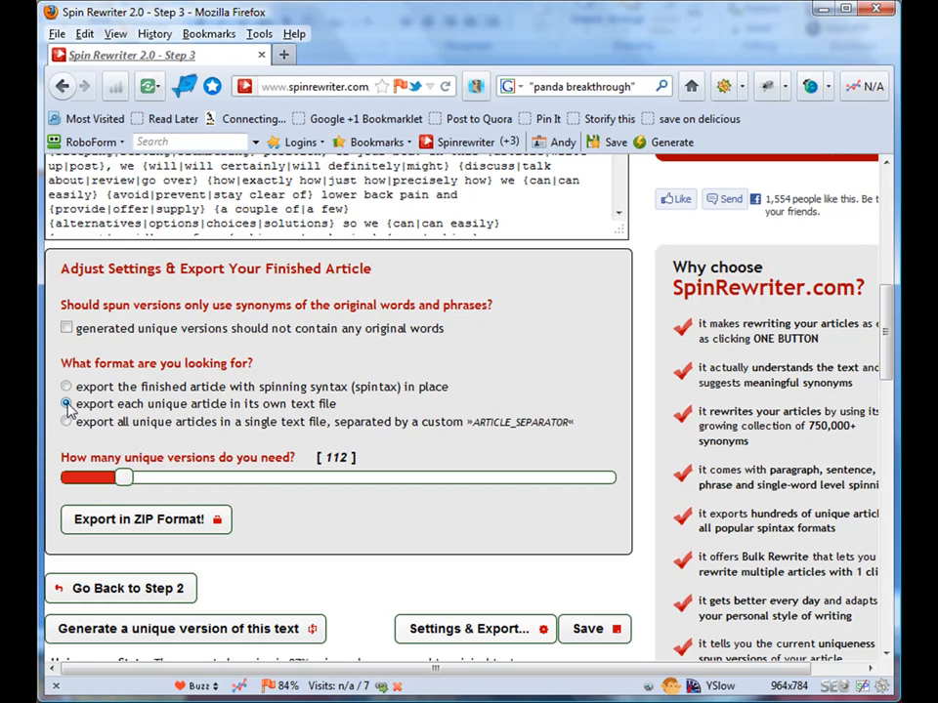
{"action": "left_click_drag", "start_coordinate": [124, 476], "coordinate": [44, 493]}
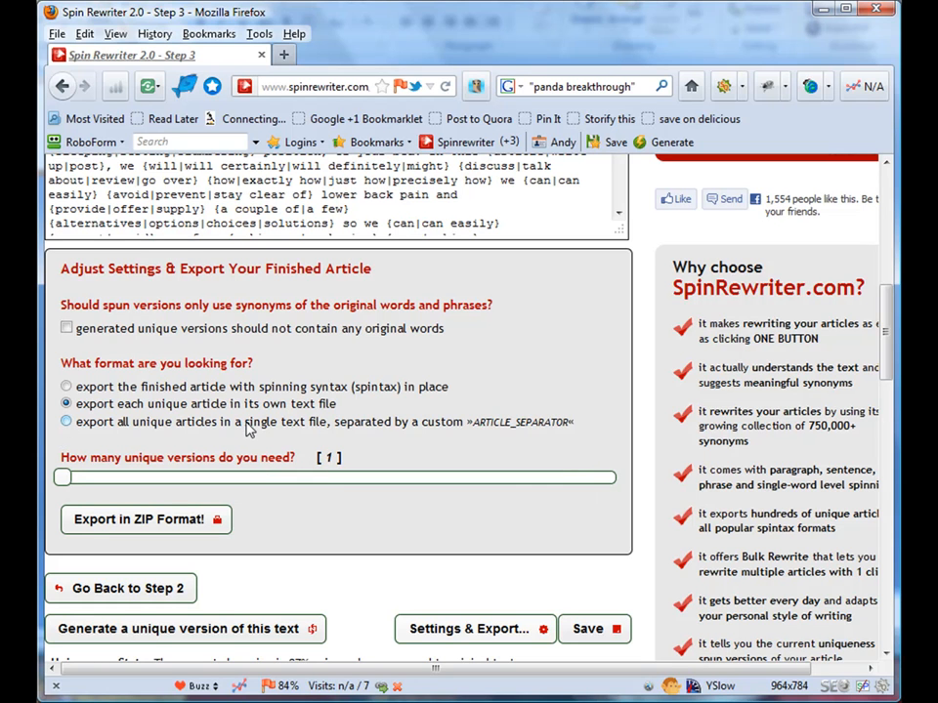
Choose to export all unique articles in a single text file and set the article separator to "-------".
{"action": "left_click", "coordinate": [65, 421]}
{"action": "double_click", "coordinate": [215, 484]}
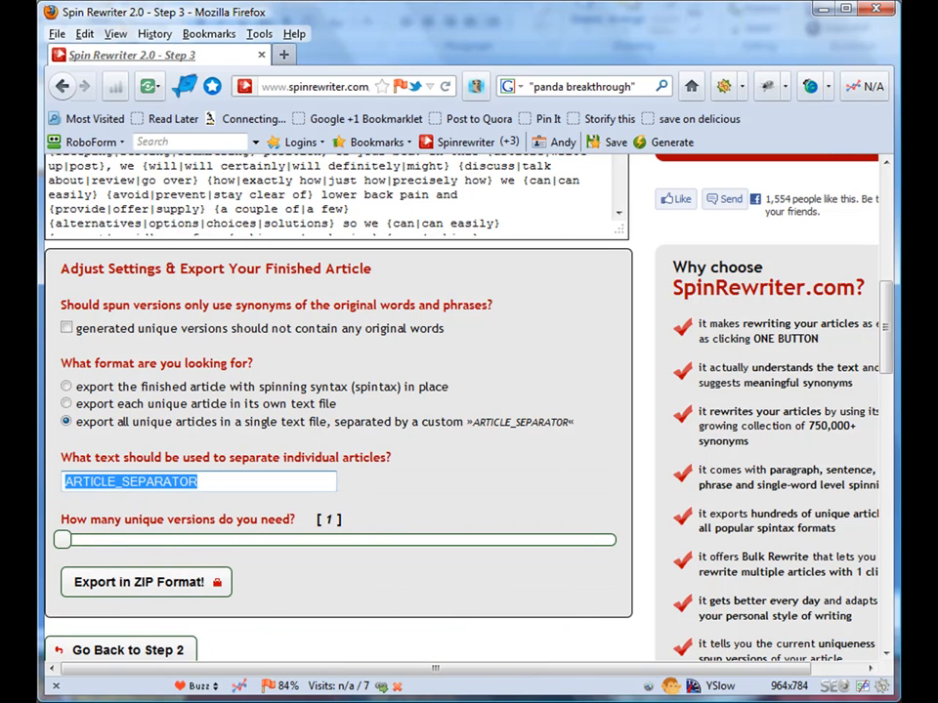
{"action": "left_click", "coordinate": [236, 490]}
{"action": "left_click_drag", "start_coordinate": [209, 481], "coordinate": [67, 483]}
{"action": "type", "text": "-------"}
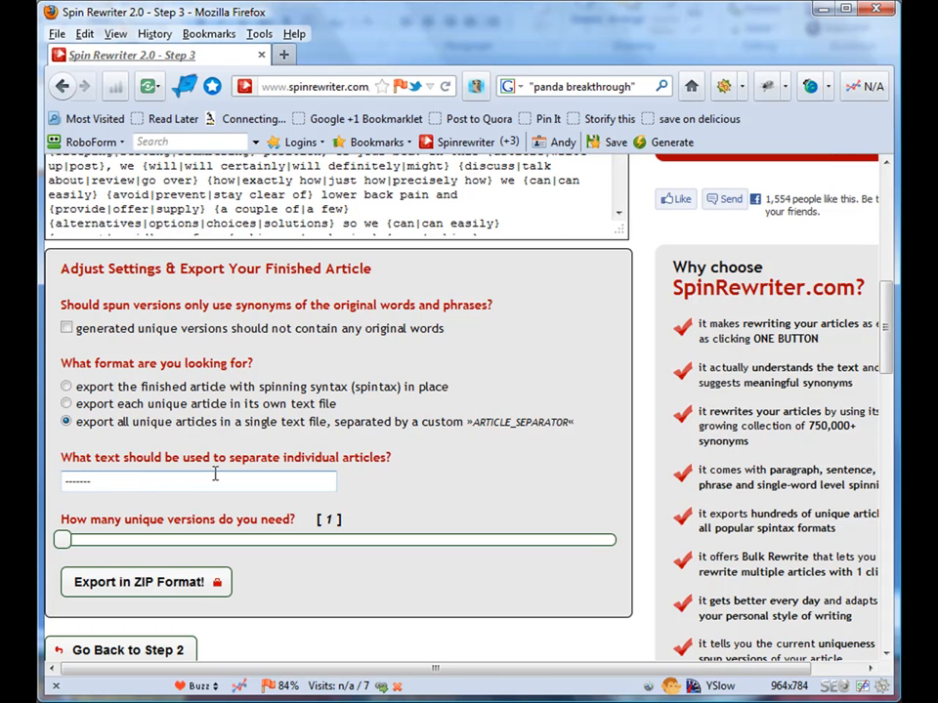
Switch to SpinChimp, return the document from Spin View to Editor View, and look up synonyms for "suffering" in the opening sentence.
{"action": "scroll", "coordinate": [175, 463], "scroll_direction": "down", "scroll_amount": 3}
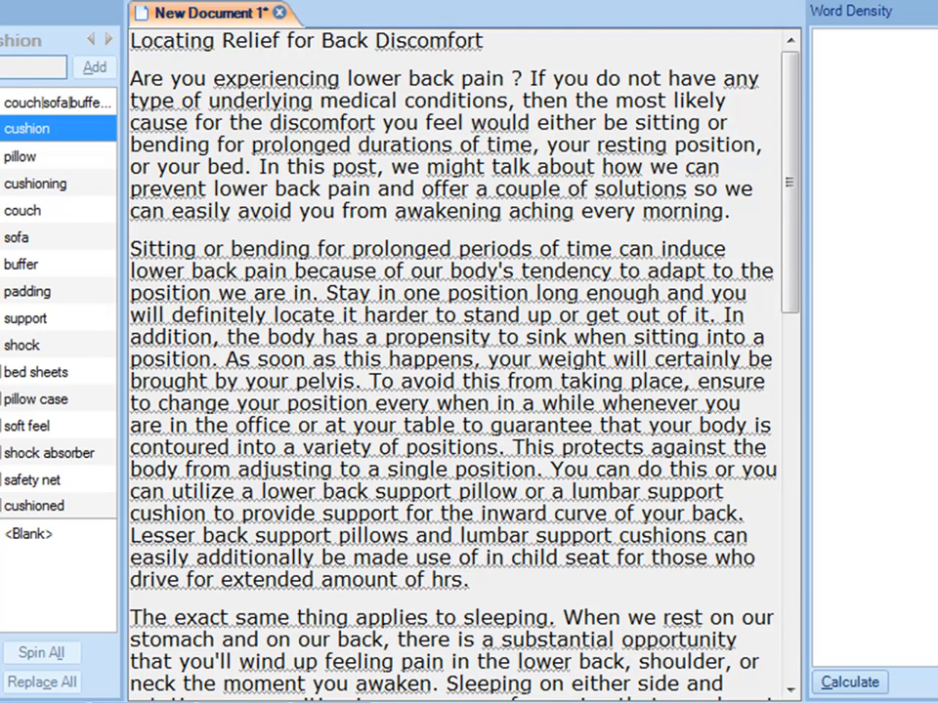
{"action": "key", "text": "ctrl+3"}
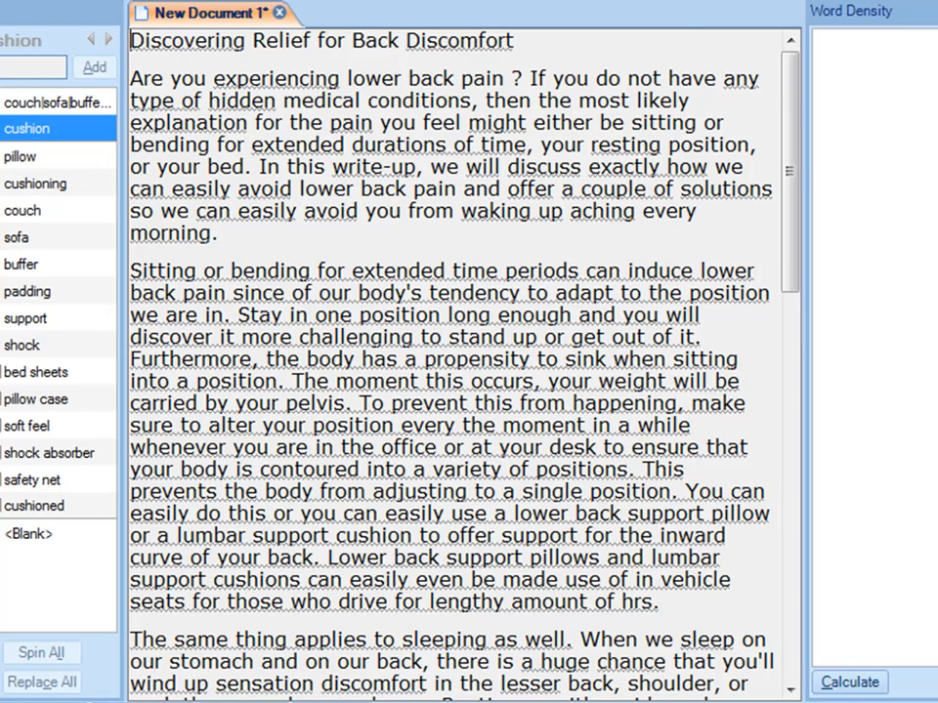
{"action": "left_click", "coordinate": [686, 2]}
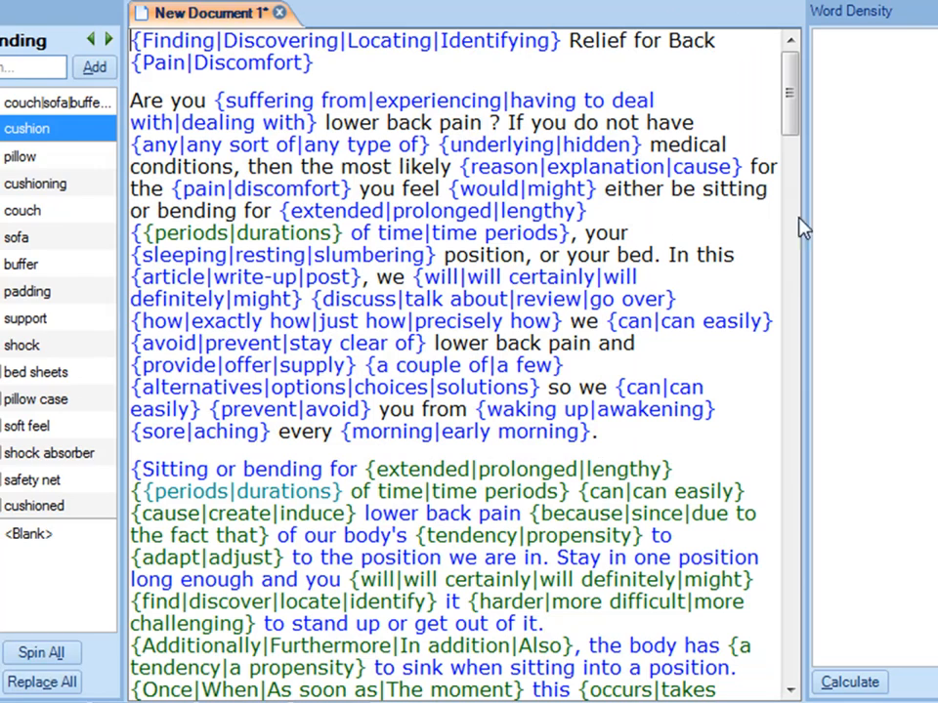
{"action": "double_click", "coordinate": [244, 99]}
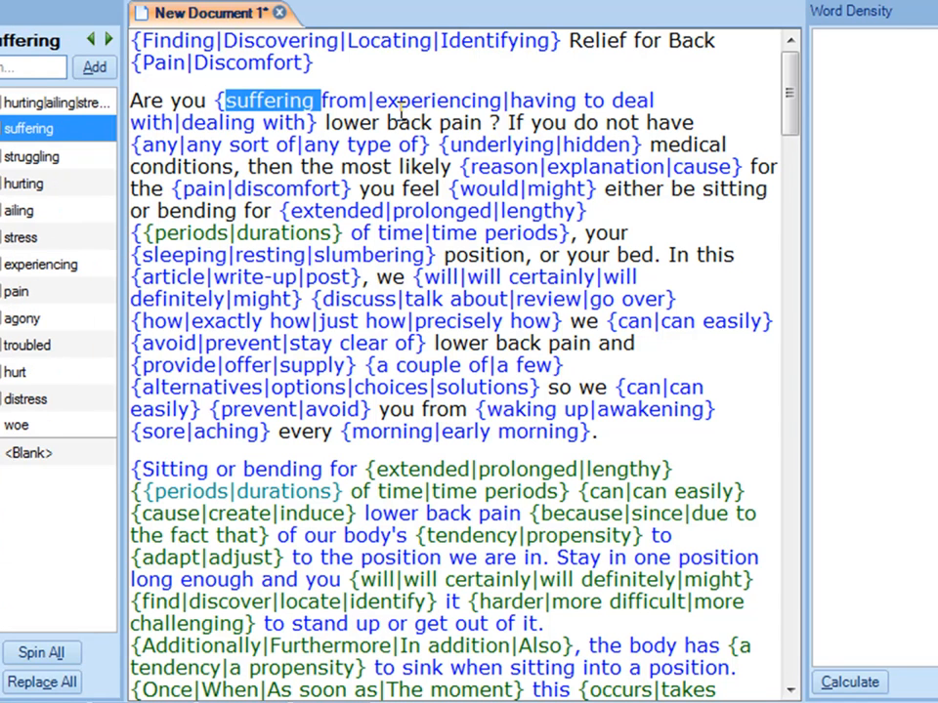